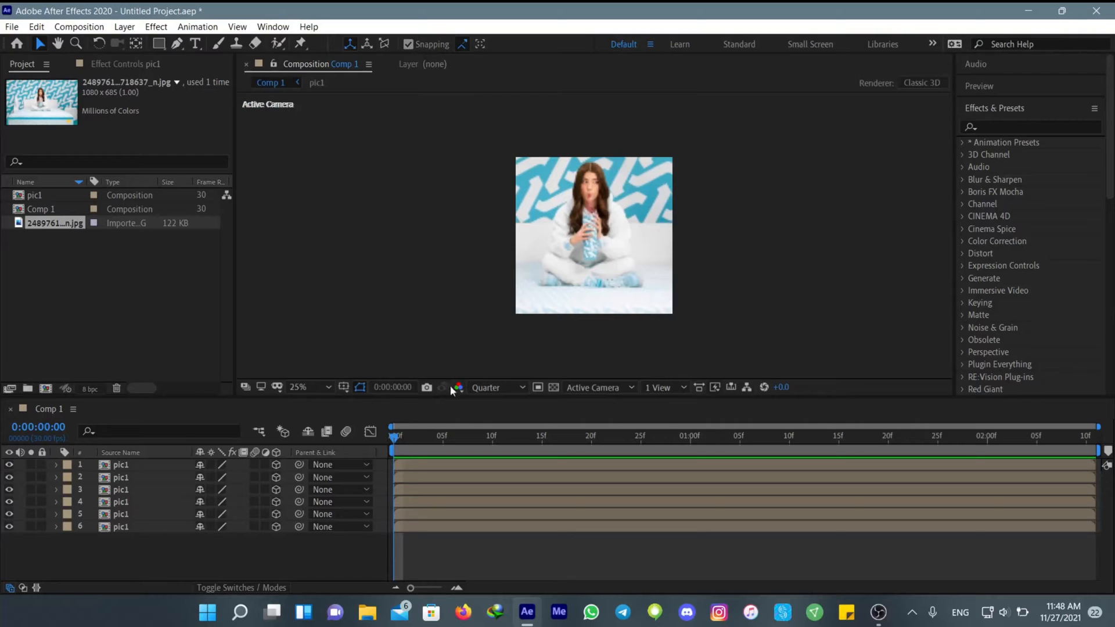
Show the composition in Custom View 1 and set the Y Rotation of the second pic1 layer to 90°
{"action": "left_click", "coordinate": [608, 388]}
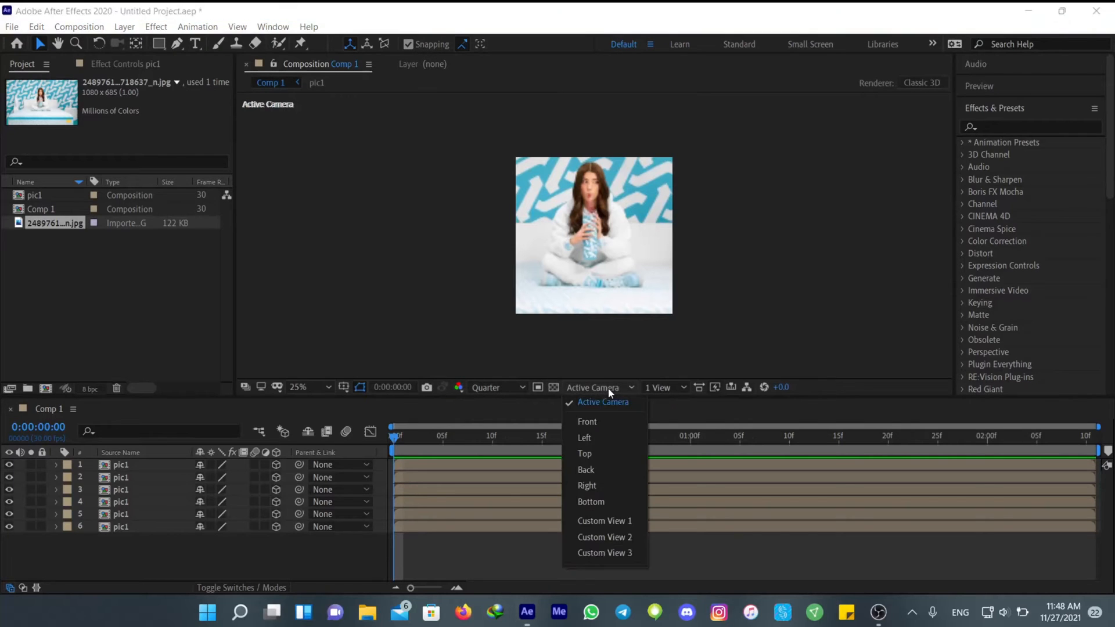
{"action": "left_click", "coordinate": [604, 521]}
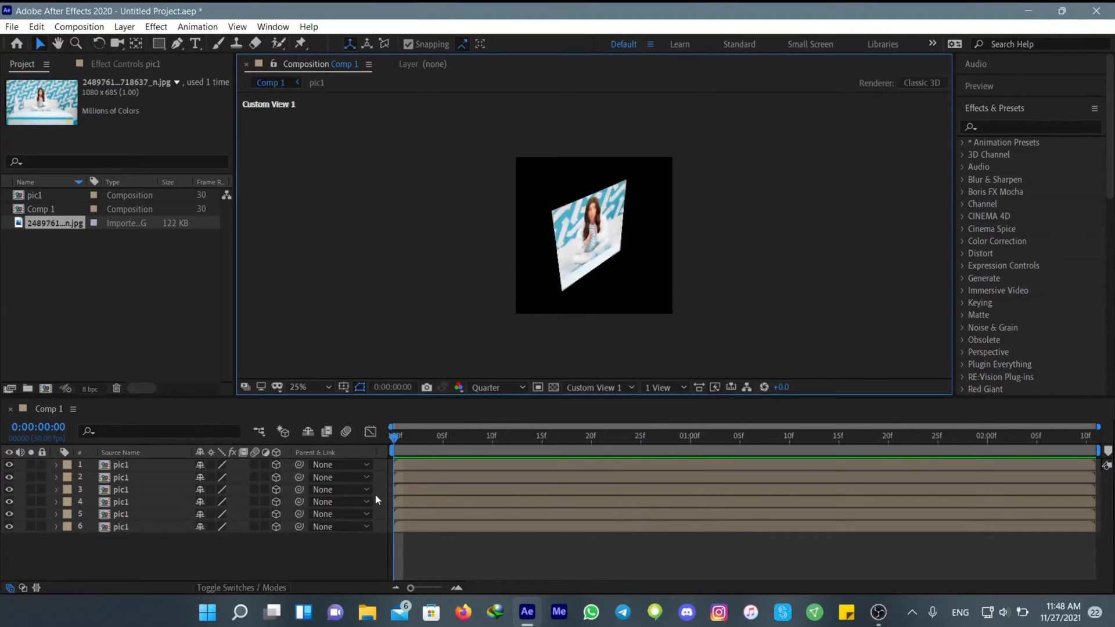
{"action": "left_click", "coordinate": [430, 465]}
{"action": "left_click", "coordinate": [150, 477]}
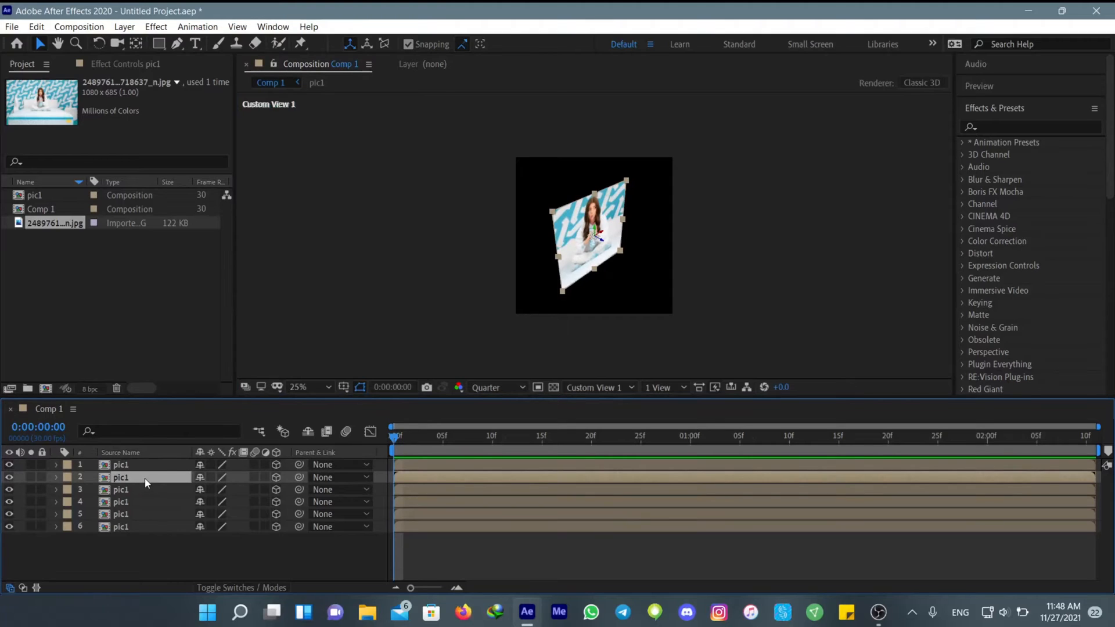
{"action": "key", "text": "r"}
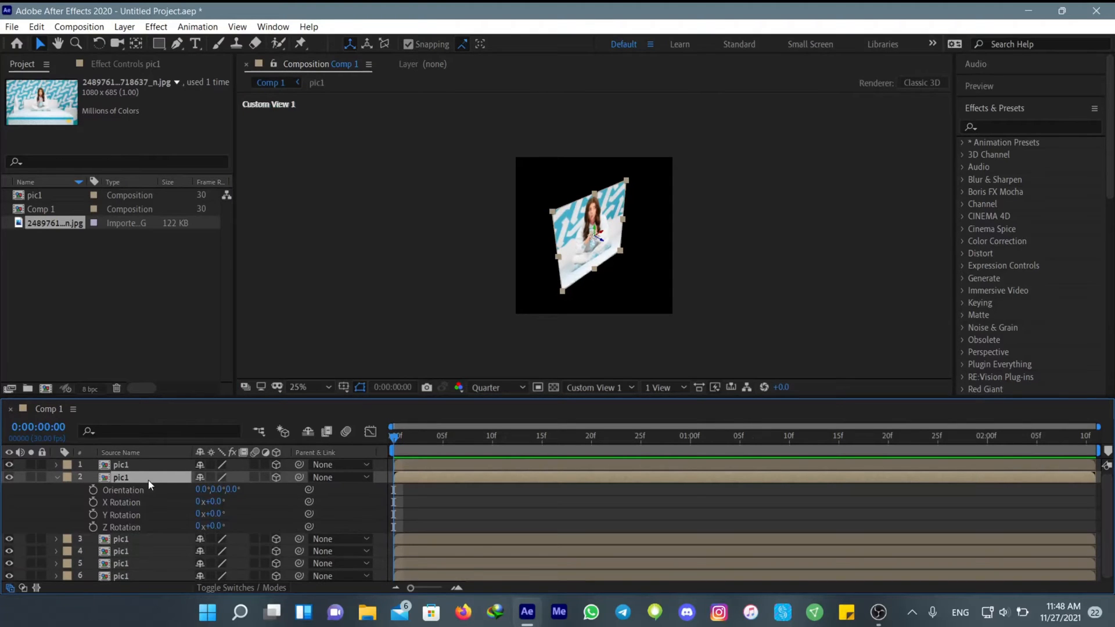
{"action": "left_click", "coordinate": [213, 514]}
{"action": "type", "text": "90"}
{"action": "key", "text": "Return"}
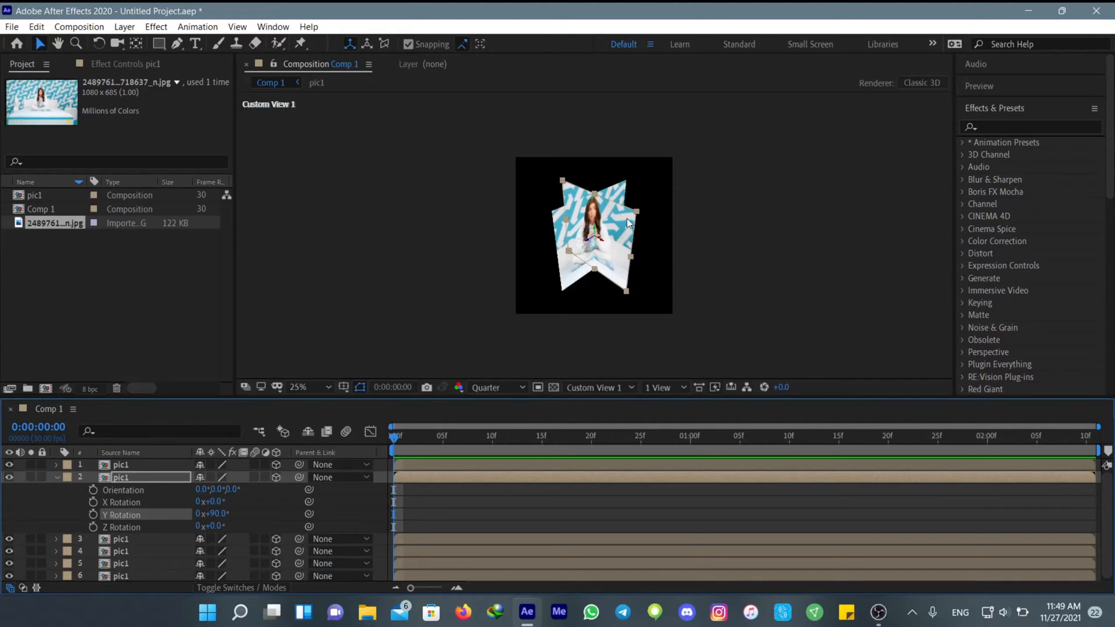
Snap the rotated second pic1 layer to the left edge of the front picture to form the cube's left face
{"action": "left_click_drag", "start_coordinate": [626, 219], "coordinate": [553, 218]}
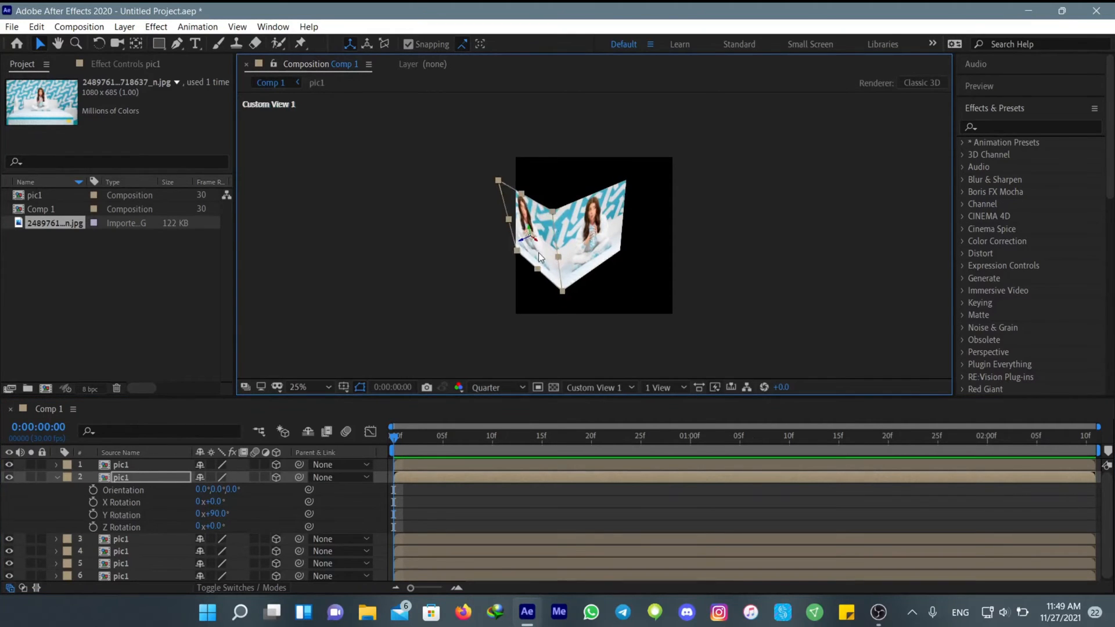
{"action": "left_click", "coordinate": [417, 501]}
{"action": "left_click", "coordinate": [56, 477]}
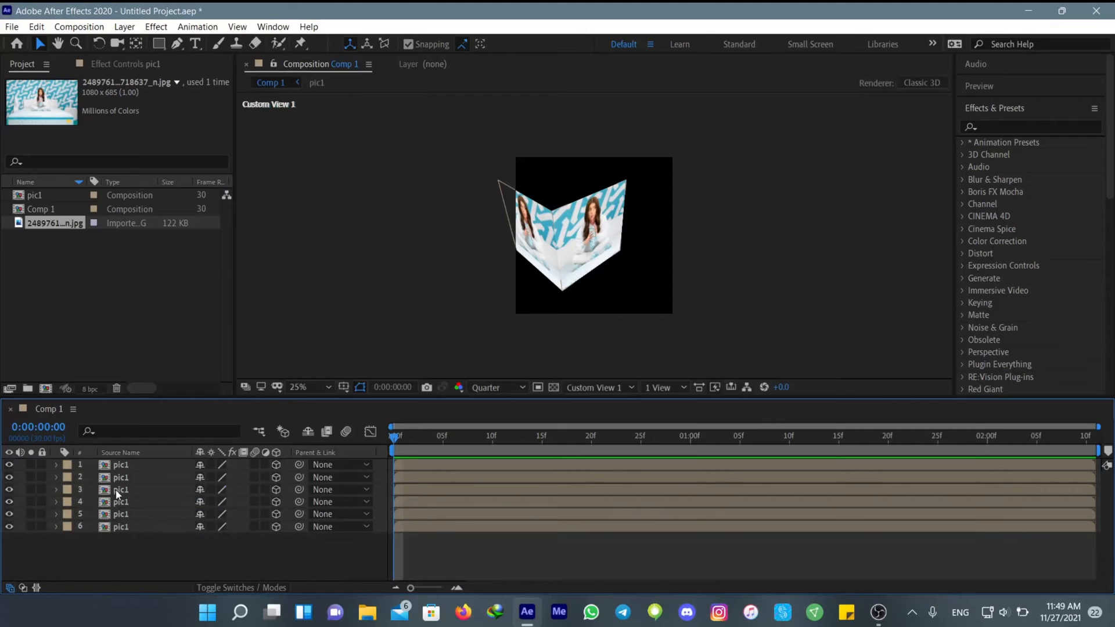
Set the third pic1 layer's Y Rotation to -90° and snap it to the front picture's right edge as the right face
{"action": "left_click", "coordinate": [118, 493]}
{"action": "key", "text": "r"}
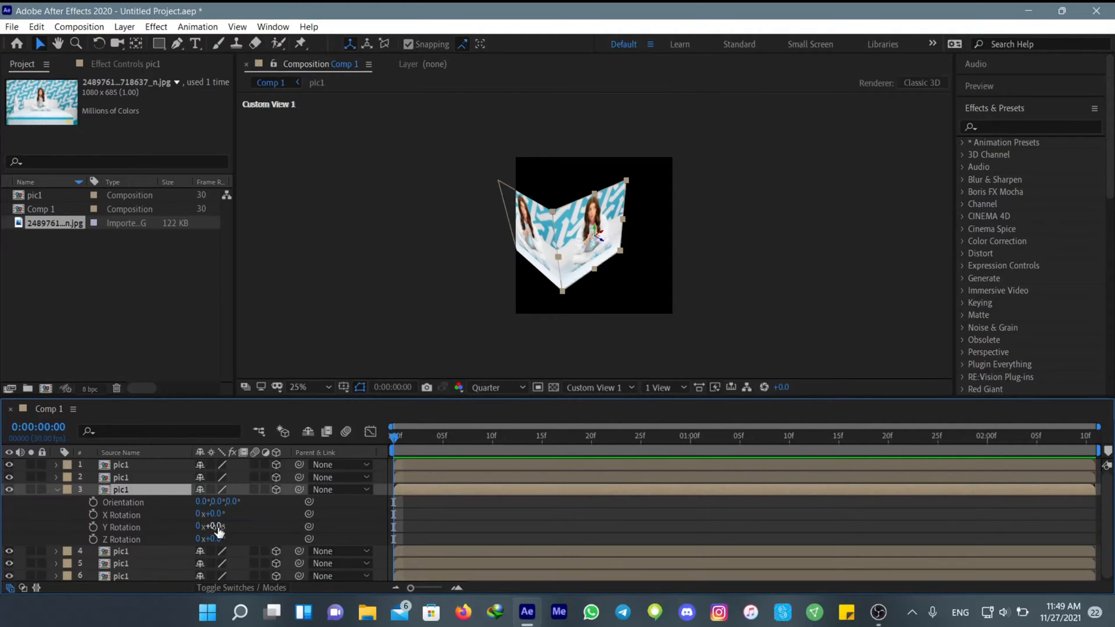
{"action": "left_click", "coordinate": [213, 526]}
{"action": "key", "text": "Return"}
{"action": "left_click", "coordinate": [623, 187]}
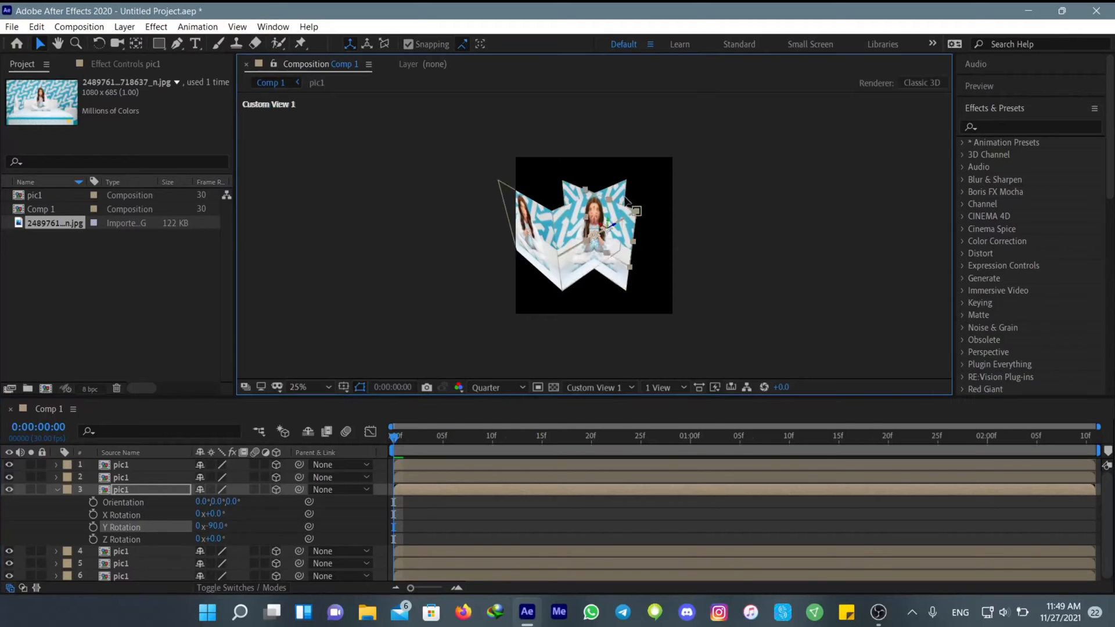
{"action": "left_click", "coordinate": [58, 489]}
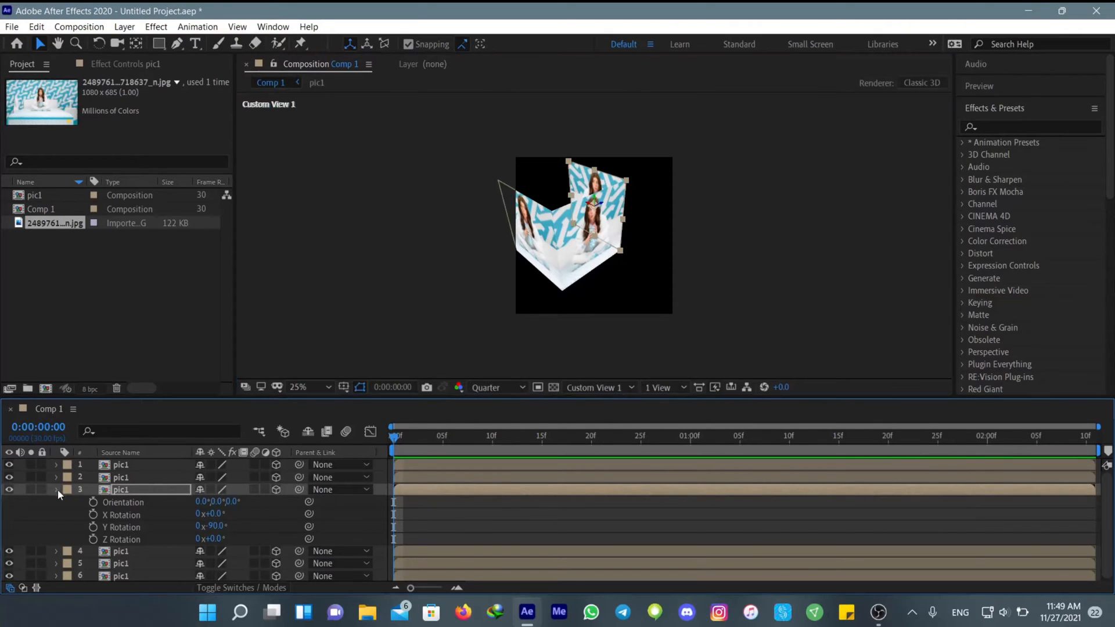
Move the fourth pic1 layer back and snap it to the rear edges of the side faces as the cube's back
{"action": "left_click", "coordinate": [116, 502]}
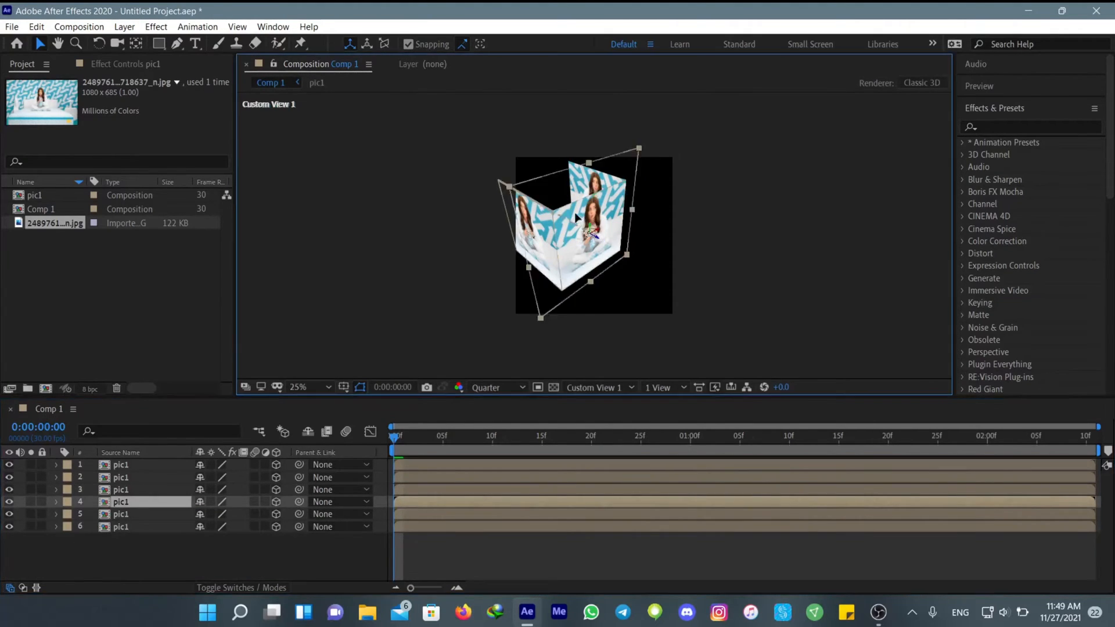
{"action": "left_click_drag", "start_coordinate": [573, 211], "coordinate": [518, 185]}
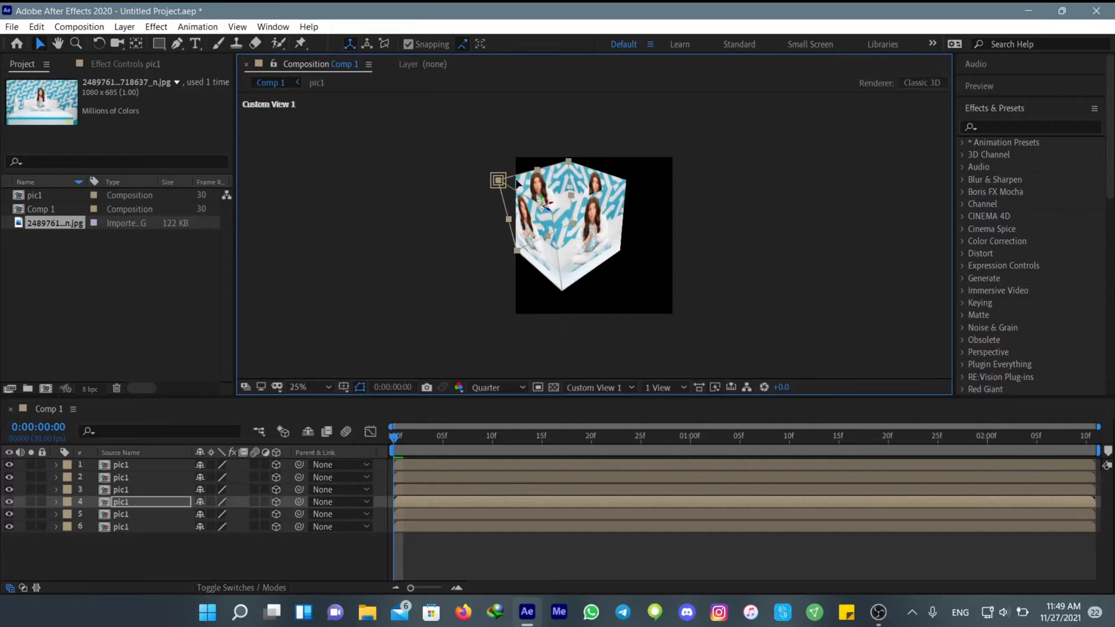
Set the fifth pic1 layer's X Rotation to 90° and snap it onto the upper edges of the cube as its top face
{"action": "left_click", "coordinate": [402, 516]}
{"action": "key", "text": "r"}
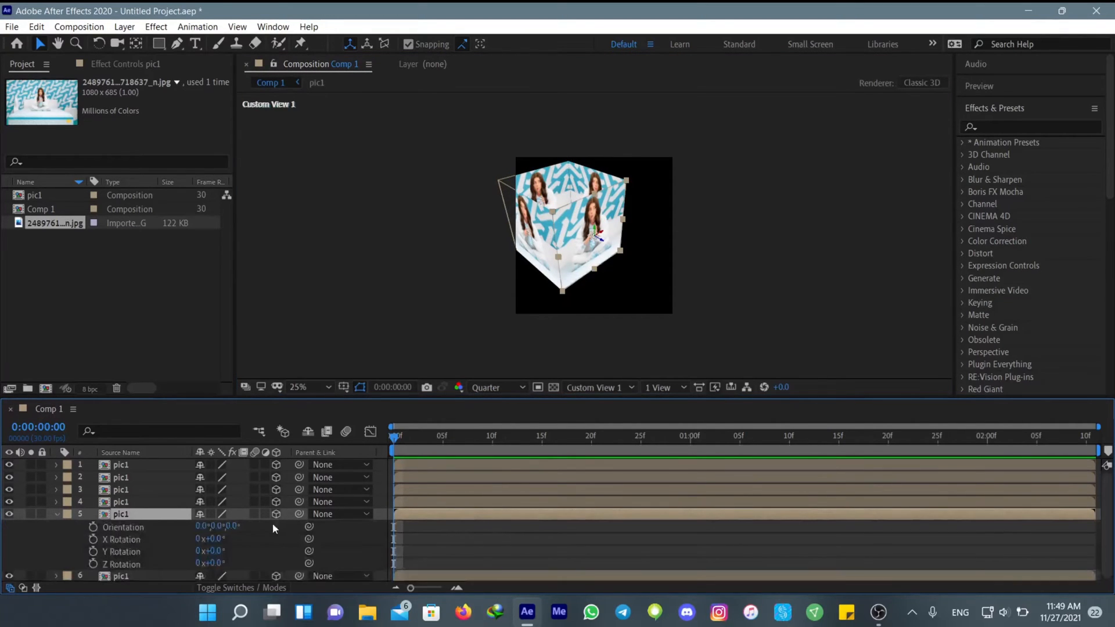
{"action": "left_click", "coordinate": [219, 540]}
{"action": "type", "text": "90"}
{"action": "key", "text": "Return"}
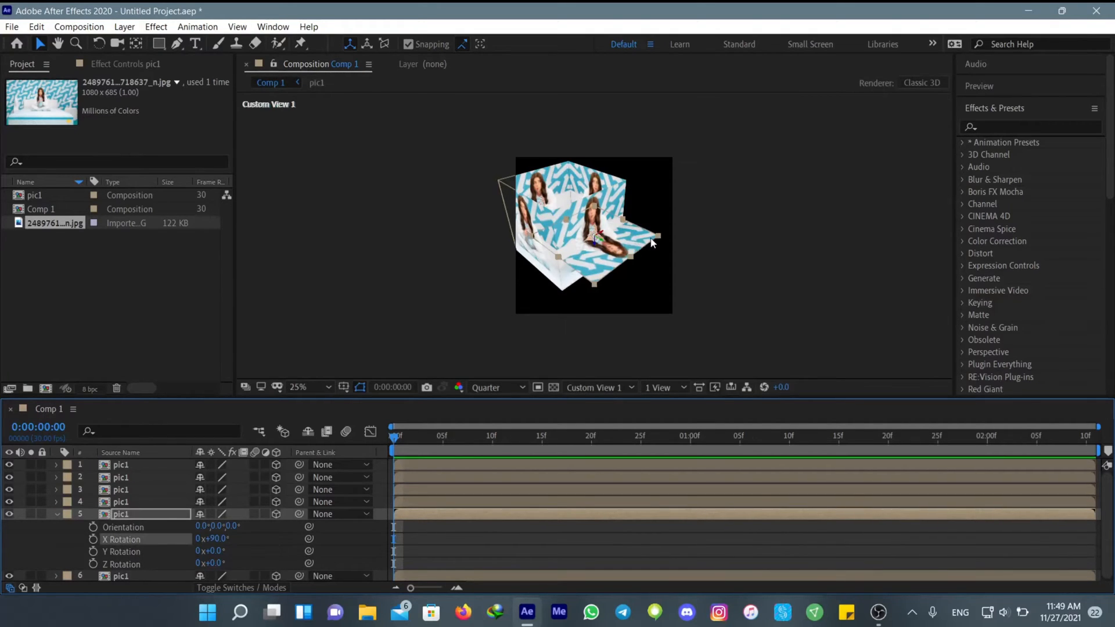
{"action": "left_click_drag", "start_coordinate": [652, 243], "coordinate": [613, 190]}
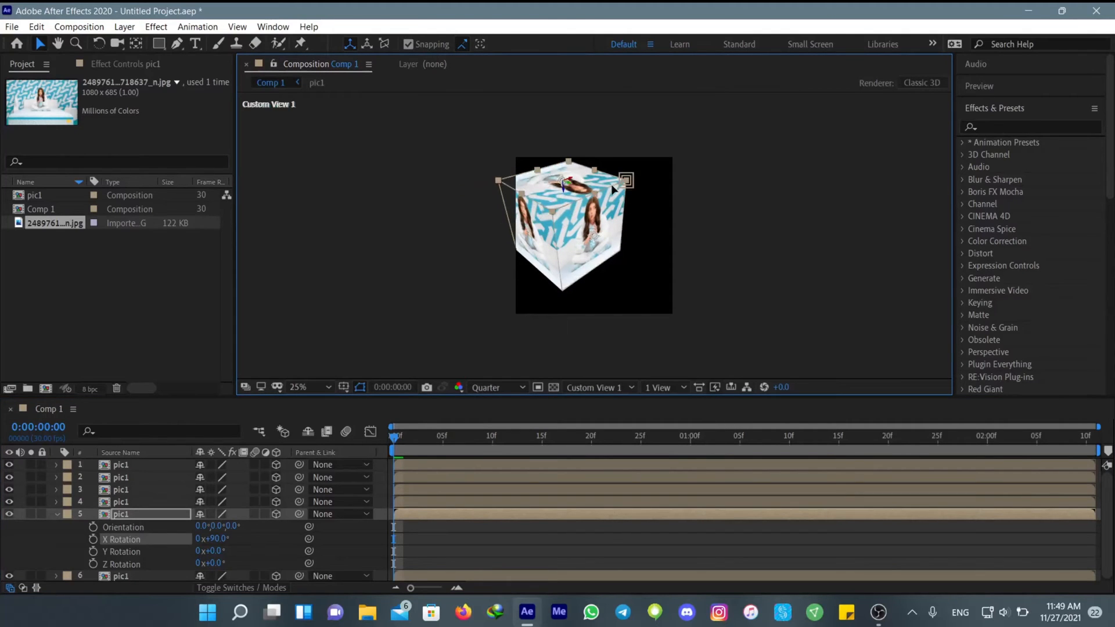
{"action": "left_click", "coordinate": [55, 514]}
Set the sixth pic1 layer's X Rotation to -90° and snap it to the lower edges of the cube as its bottom face
{"action": "left_click", "coordinate": [162, 529]}
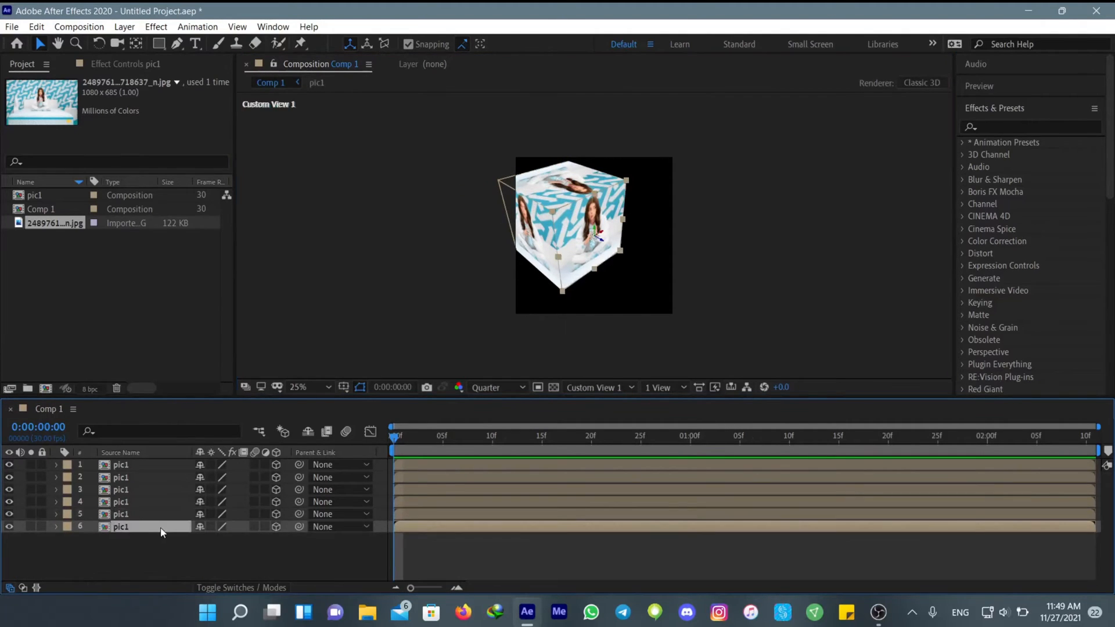
{"action": "key", "text": "r"}
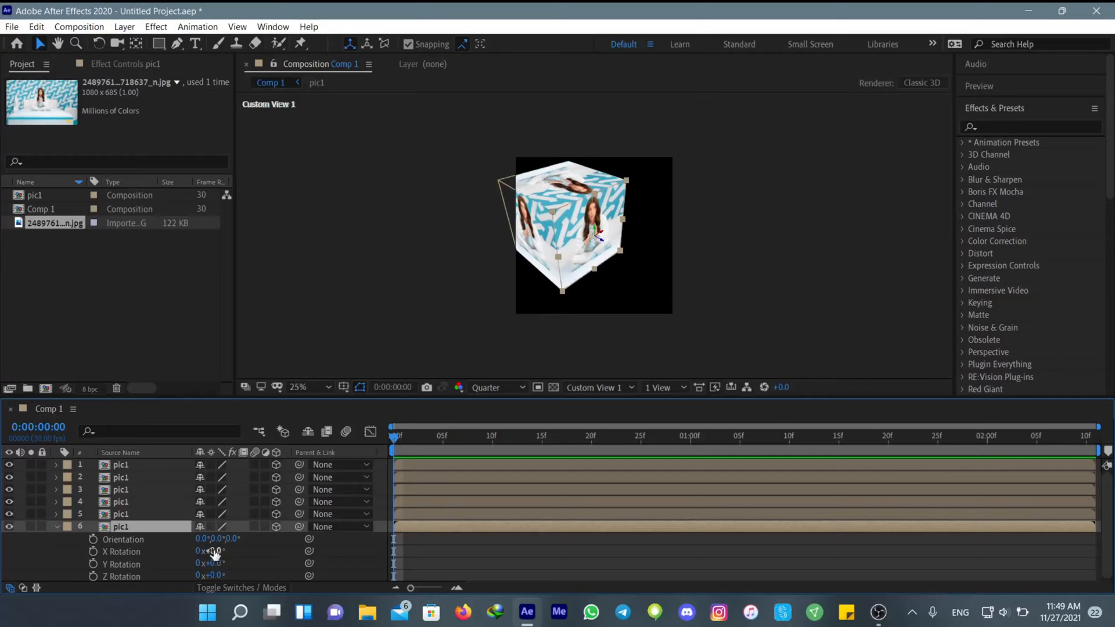
{"action": "left_click", "coordinate": [213, 551]}
{"action": "type", "text": "-90"}
{"action": "key", "text": "Return"}
{"action": "left_click_drag", "start_coordinate": [652, 245], "coordinate": [611, 262]}
{"action": "left_click", "coordinate": [395, 563]}
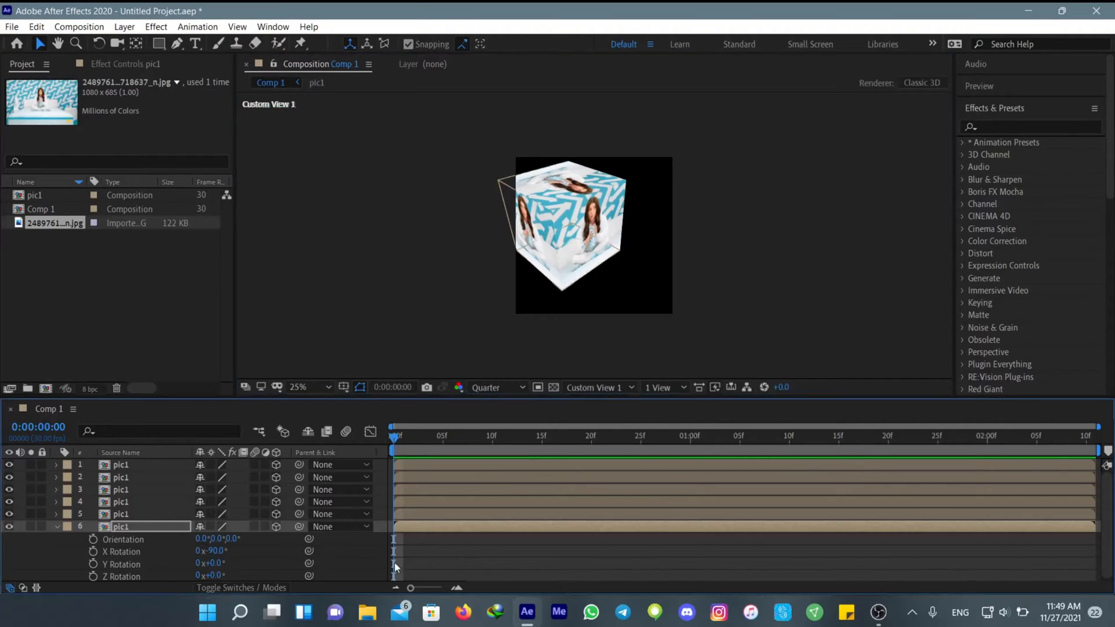
{"action": "left_click", "coordinate": [57, 527]}
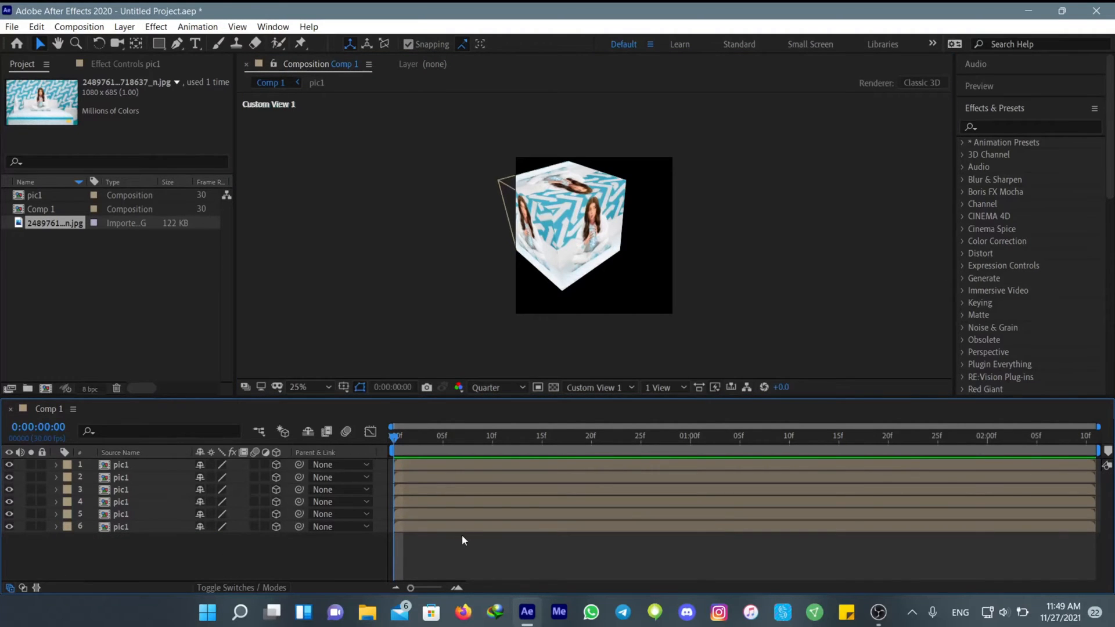
Return the composition to the Active Camera view and add a new null object
{"action": "right_click", "coordinate": [440, 553]}
{"action": "key", "text": "Escape"}
{"action": "left_click", "coordinate": [618, 388]}
{"action": "left_click", "coordinate": [583, 403]}
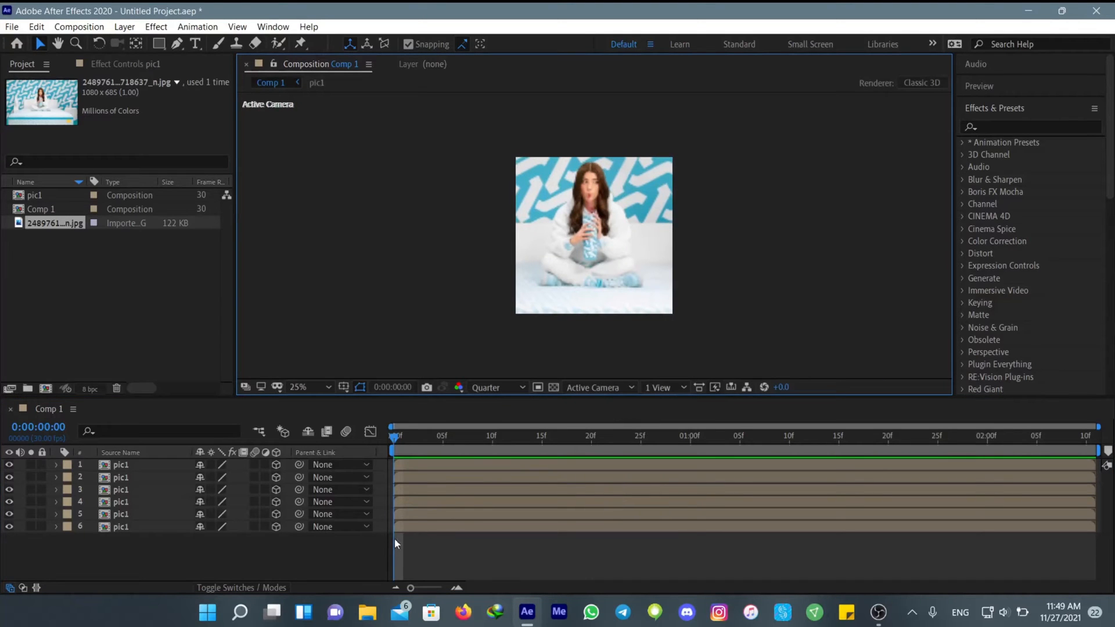
{"action": "left_click", "coordinate": [129, 30]}
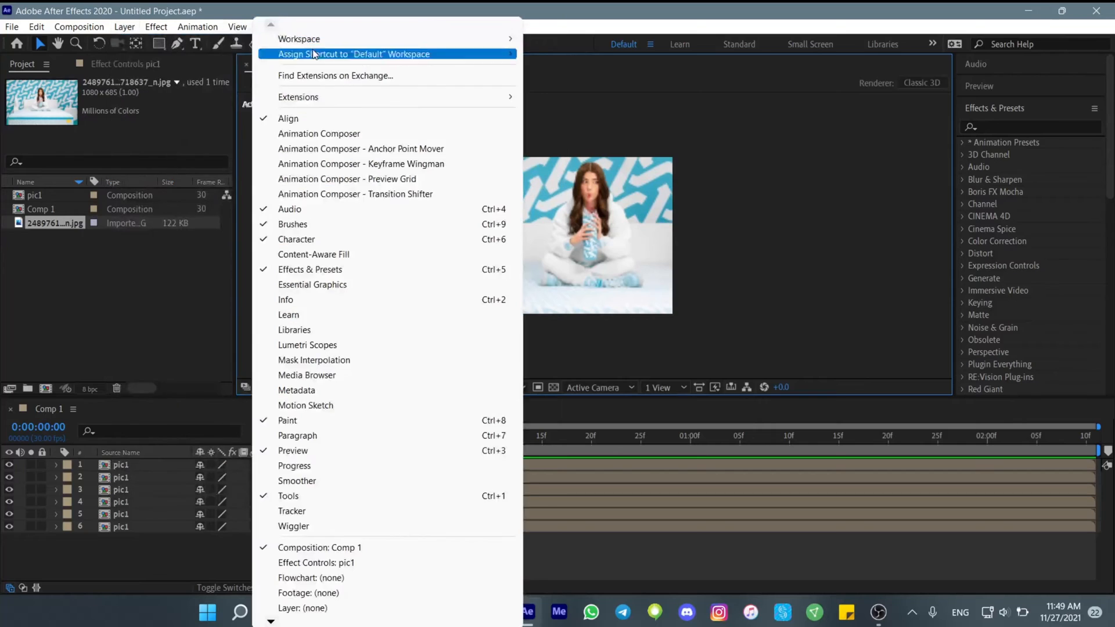
{"action": "mouse_move", "coordinate": [132, 47]}
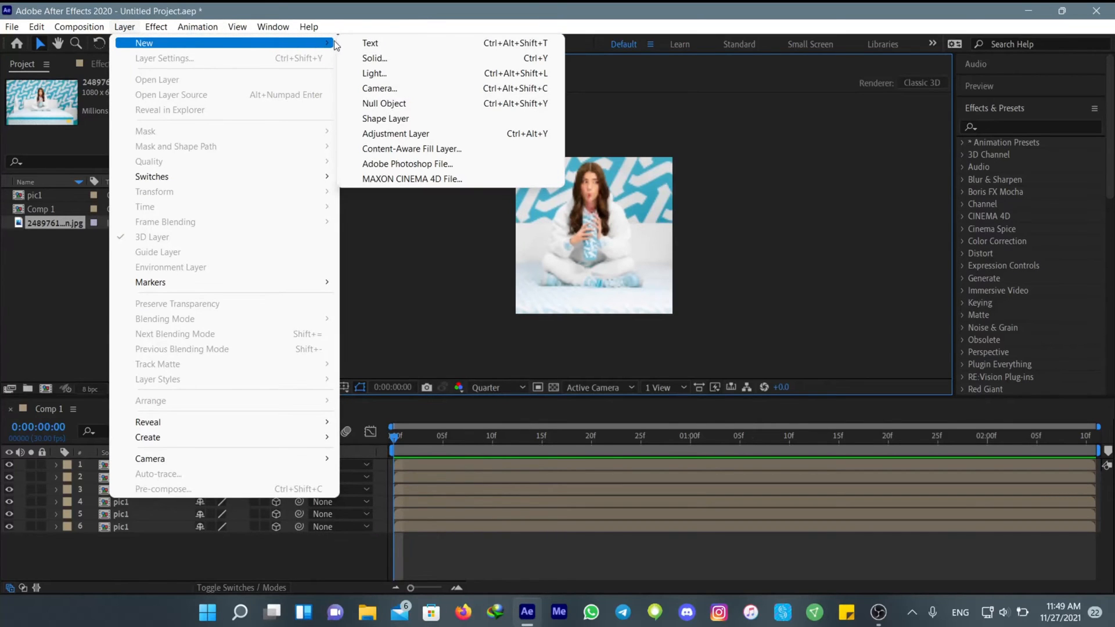
{"action": "left_click", "coordinate": [385, 104]}
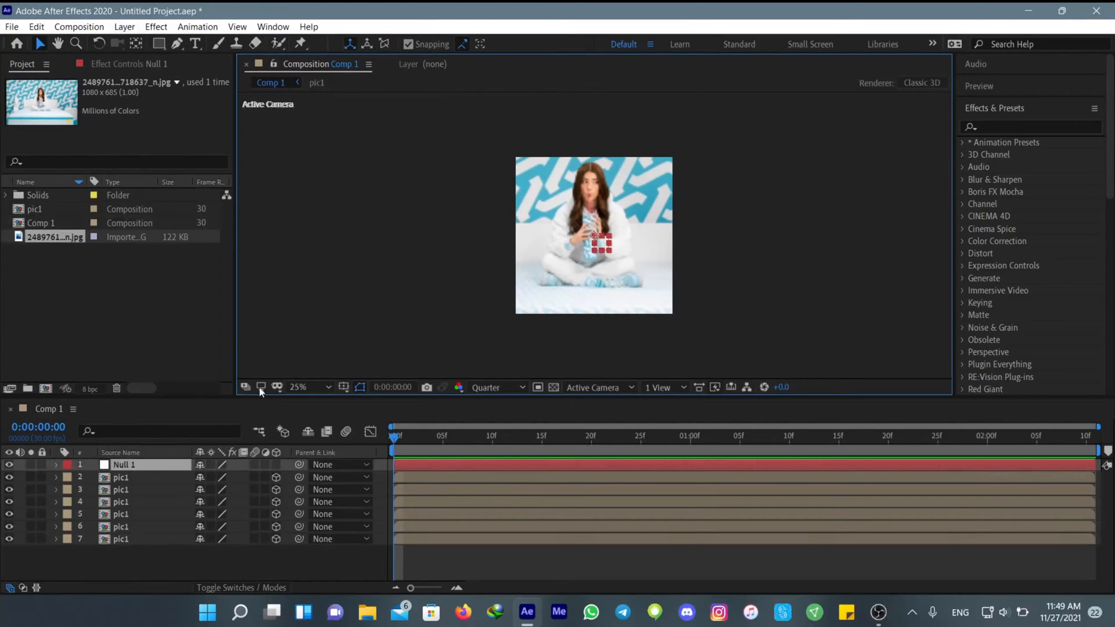
Parent all six pic1 layers to the Null 1 layer
{"action": "left_click_drag", "start_coordinate": [159, 572], "coordinate": [117, 479]}
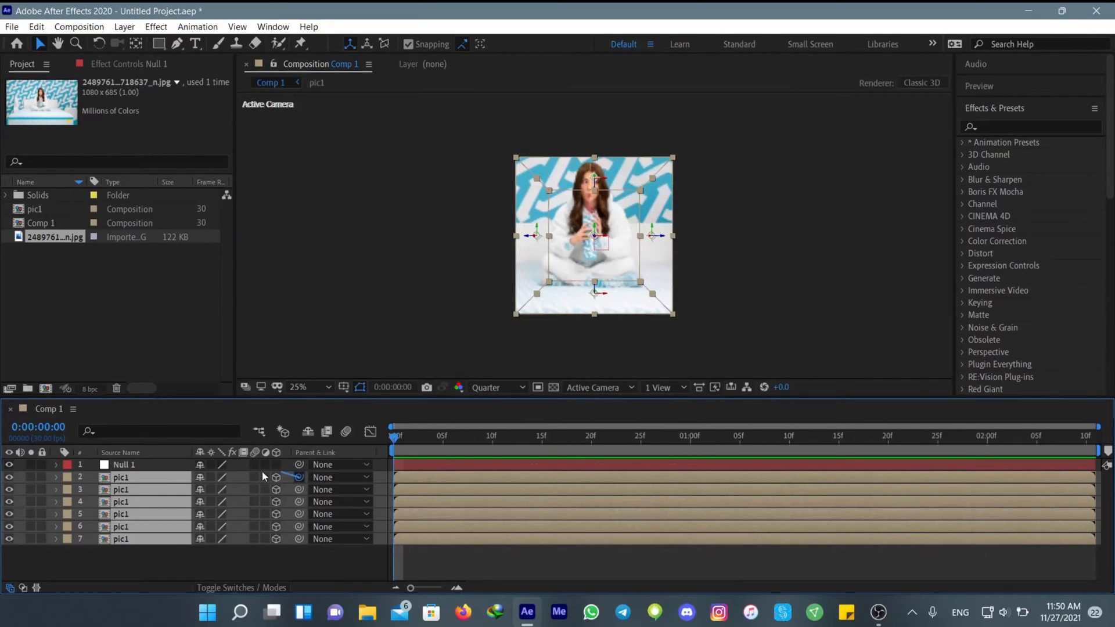
{"action": "left_click_drag", "start_coordinate": [262, 477], "coordinate": [150, 468]}
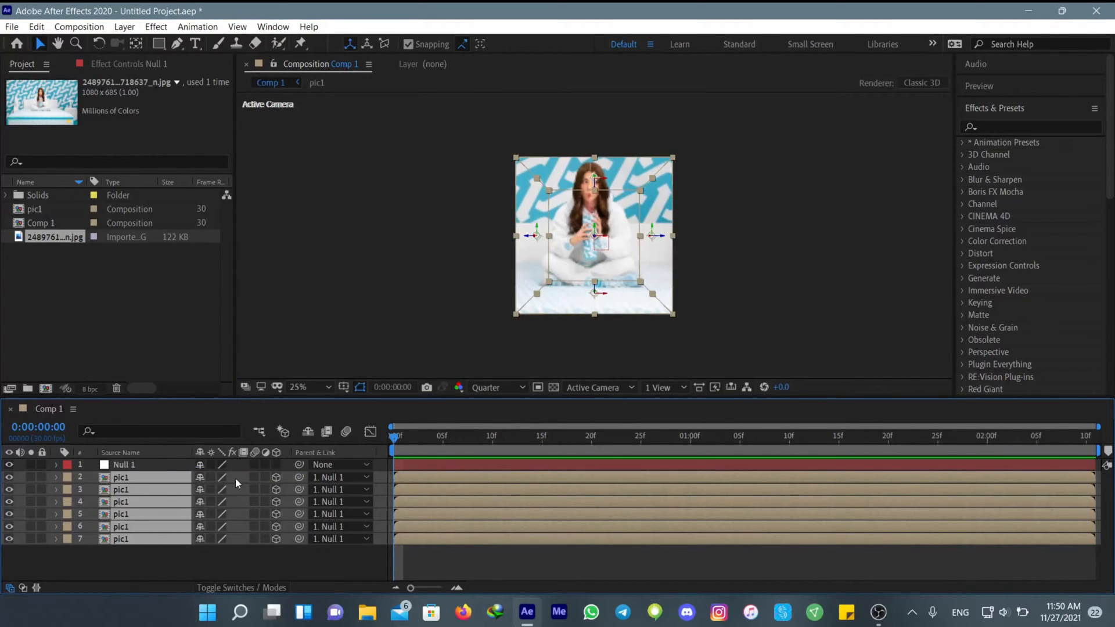
Enable motion blur on all pic1 layers and Null 1, and make Null 1 a 3D layer
{"action": "left_click", "coordinate": [256, 476]}
{"action": "left_click", "coordinate": [254, 467]}
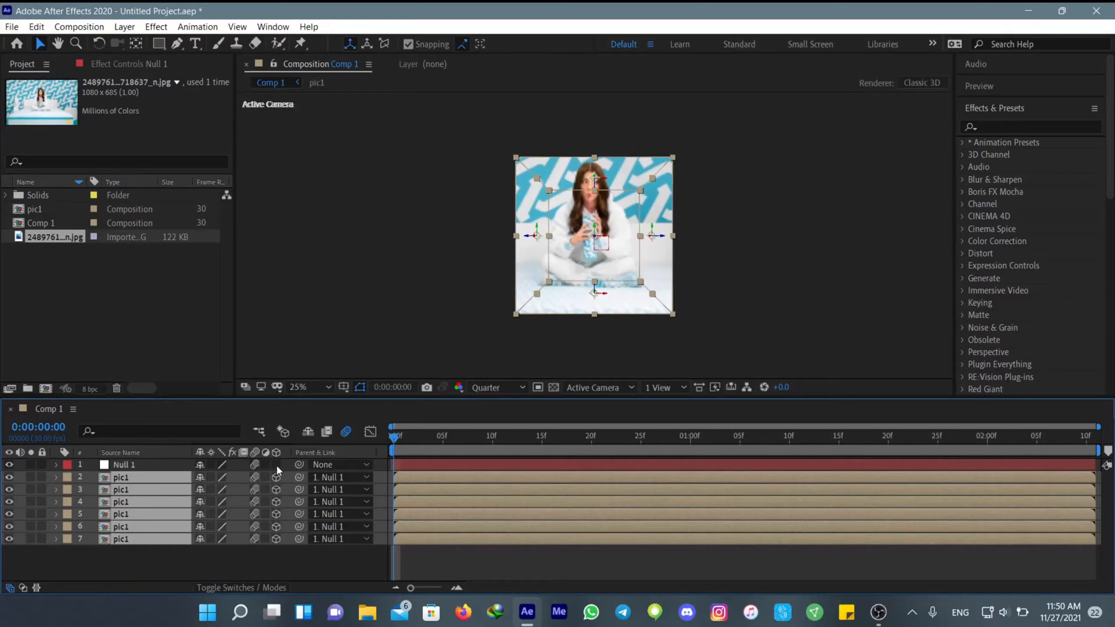
{"action": "left_click", "coordinate": [276, 466]}
{"action": "left_click", "coordinate": [434, 560]}
Add Scale and Y Rotation keyframes to Null 1 at the start of the timeline
{"action": "left_click", "coordinate": [413, 468]}
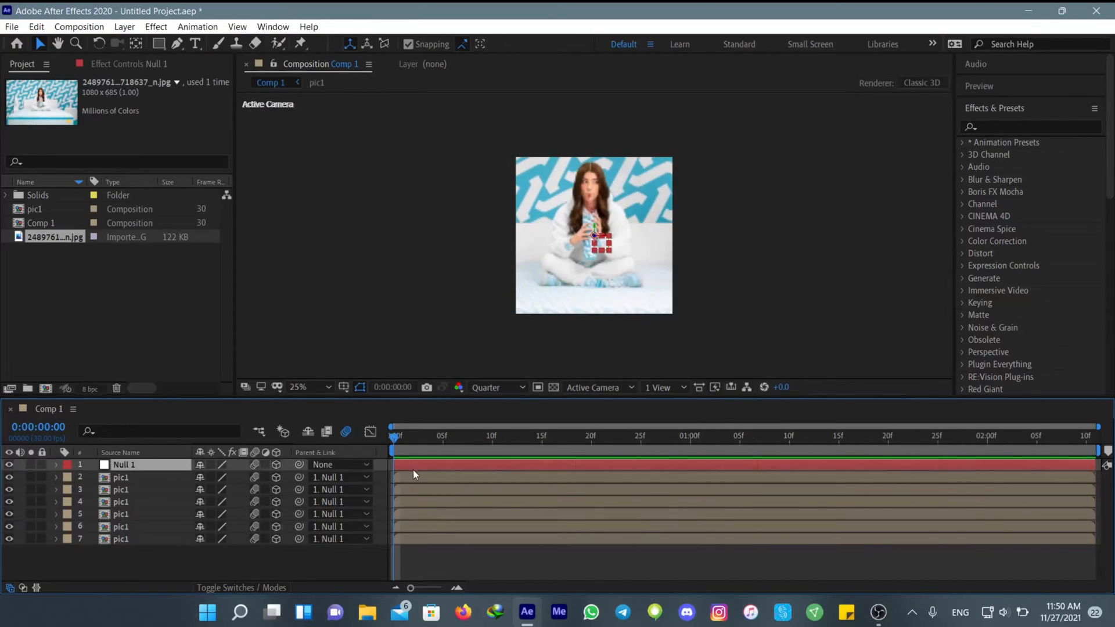
{"action": "left_click", "coordinate": [57, 464]}
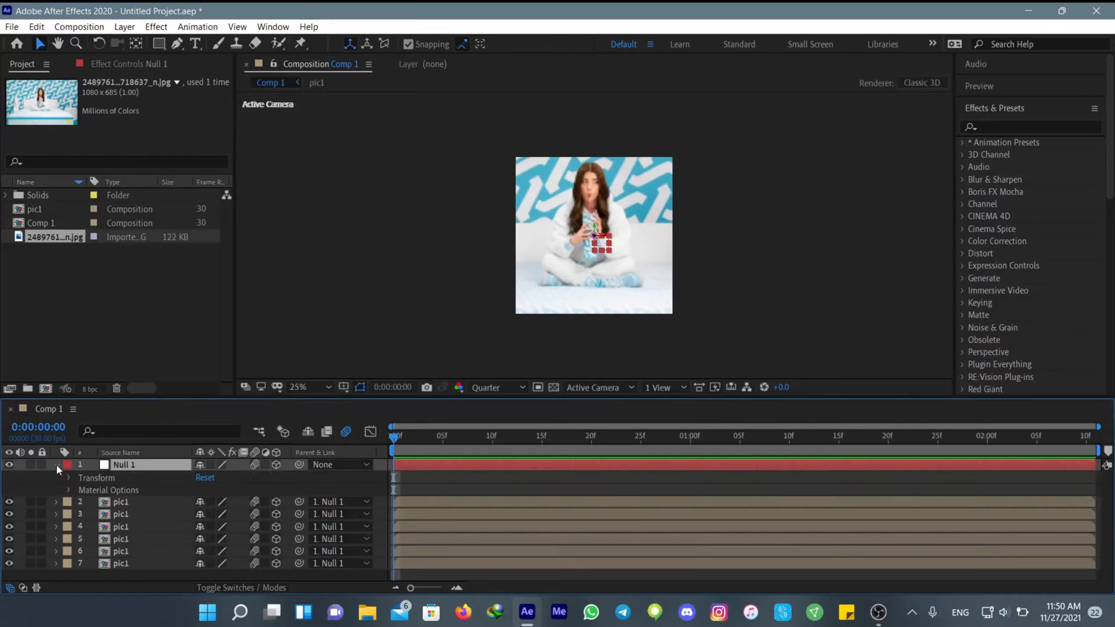
{"action": "left_click", "coordinate": [70, 479]}
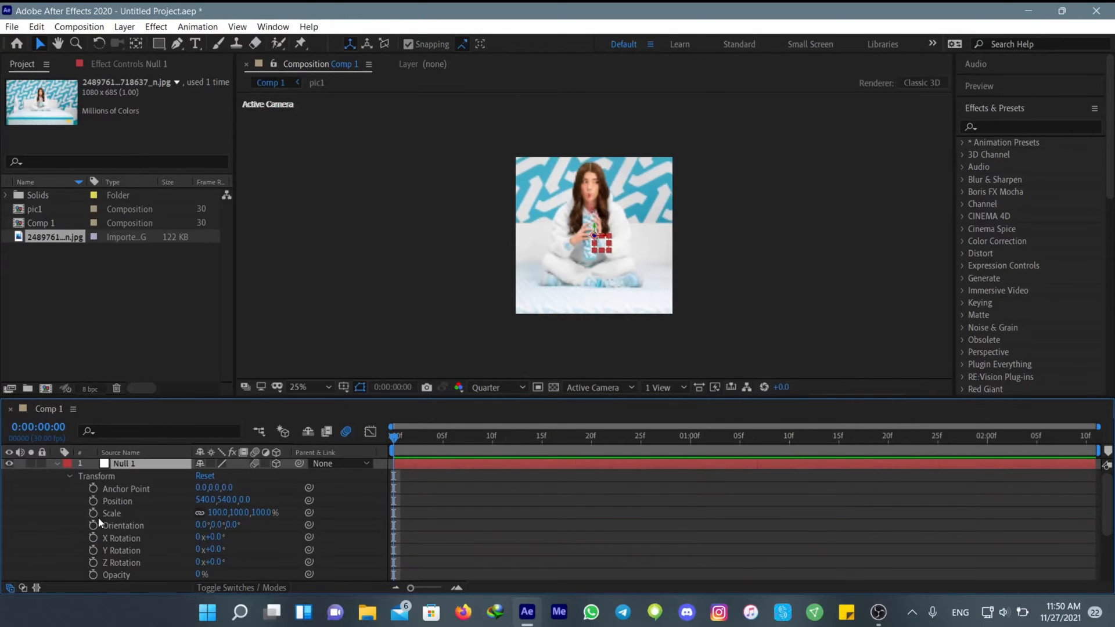
{"action": "left_click", "coordinate": [93, 514]}
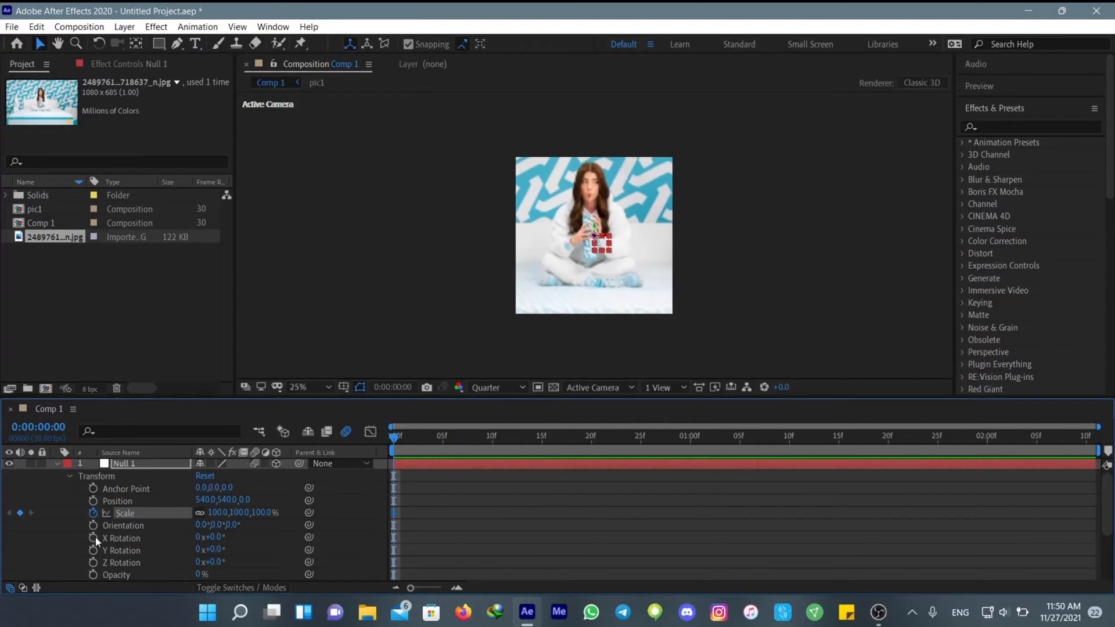
{"action": "scroll", "coordinate": [94, 536], "scroll_direction": "down", "scroll_amount": 1}
{"action": "scroll", "coordinate": [96, 537], "scroll_direction": "up", "scroll_amount": 1}
{"action": "left_click", "coordinate": [93, 550]}
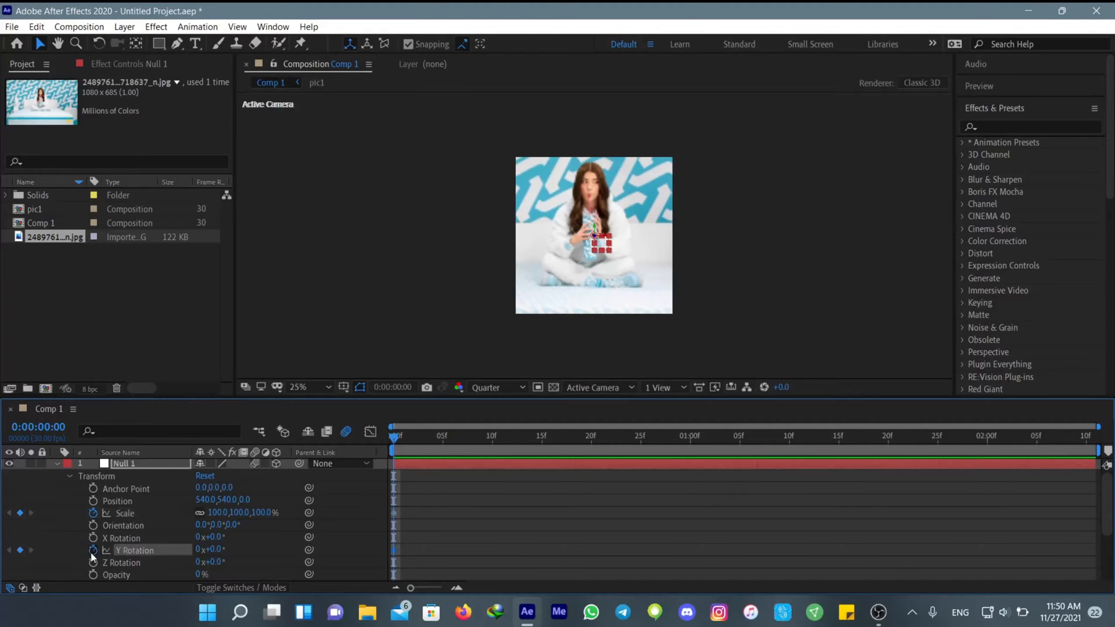
{"action": "left_click", "coordinate": [57, 464]}
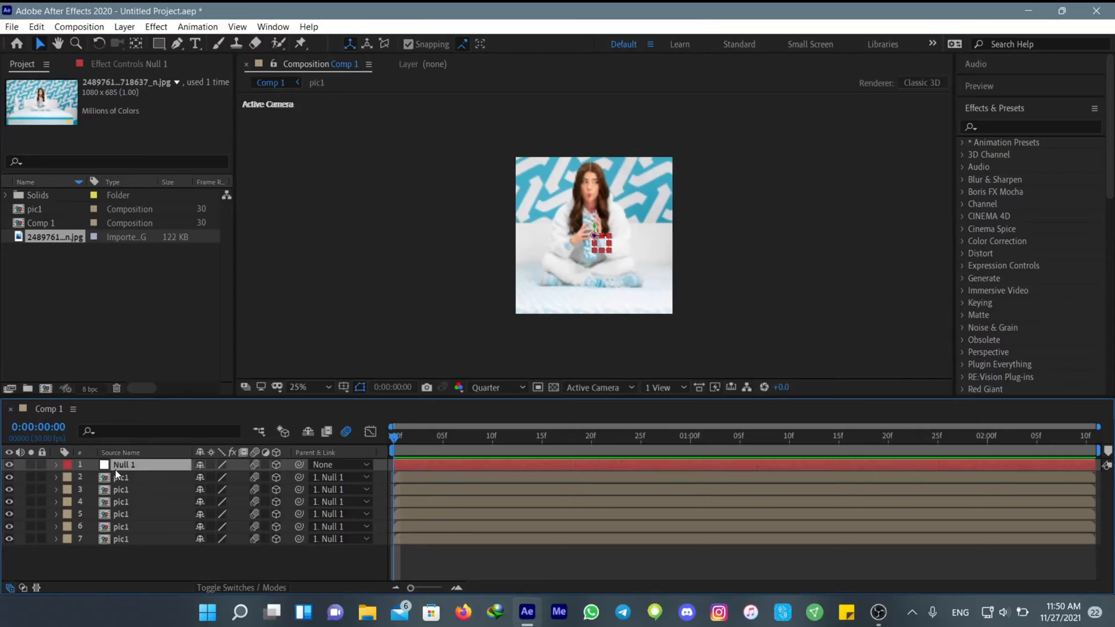
Set the Z value of Null 1's Anchor Point to 540
{"action": "key", "text": "a"}
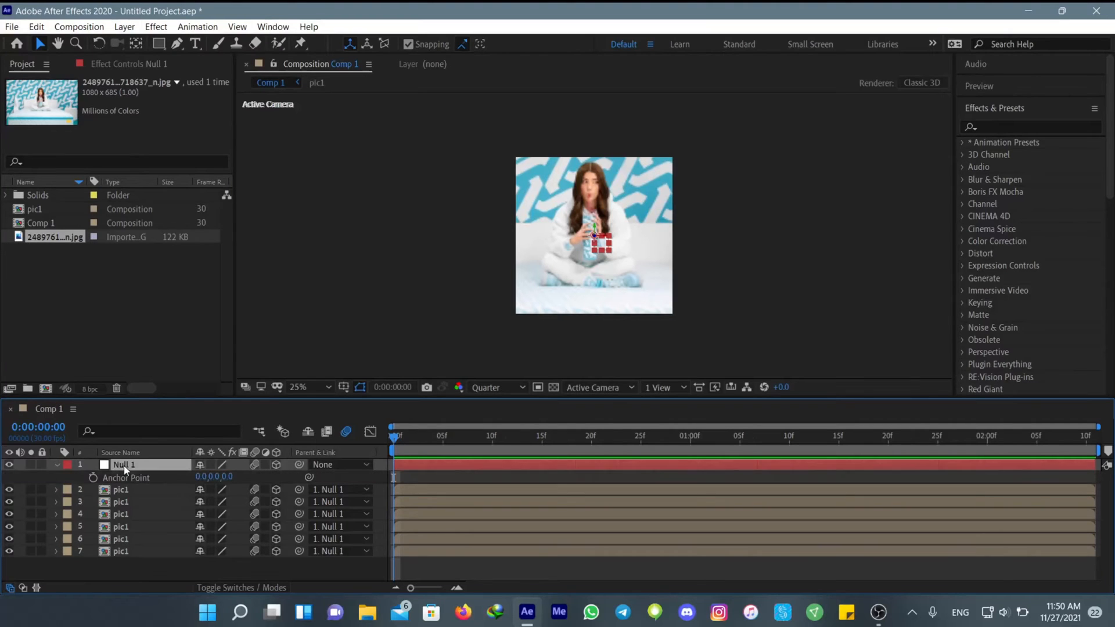
{"action": "left_click", "coordinate": [226, 478]}
{"action": "type", "text": "540"}
{"action": "key", "text": "Return"}
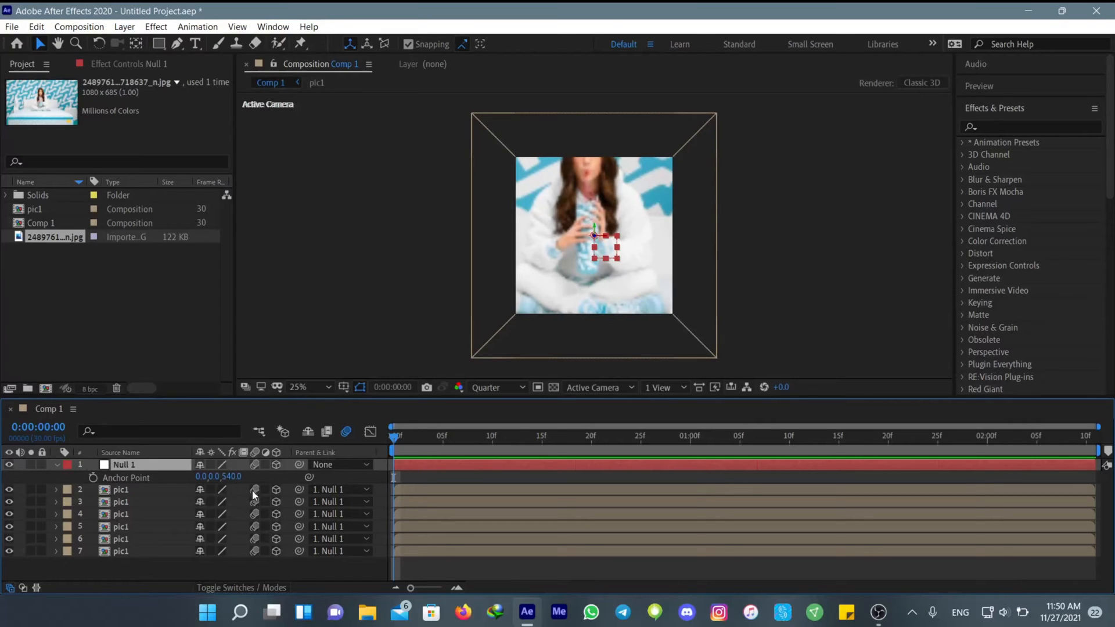
Add a Scale keyframe of 49% on Null 1 at 0:00:01:00
{"action": "key", "text": "u"}
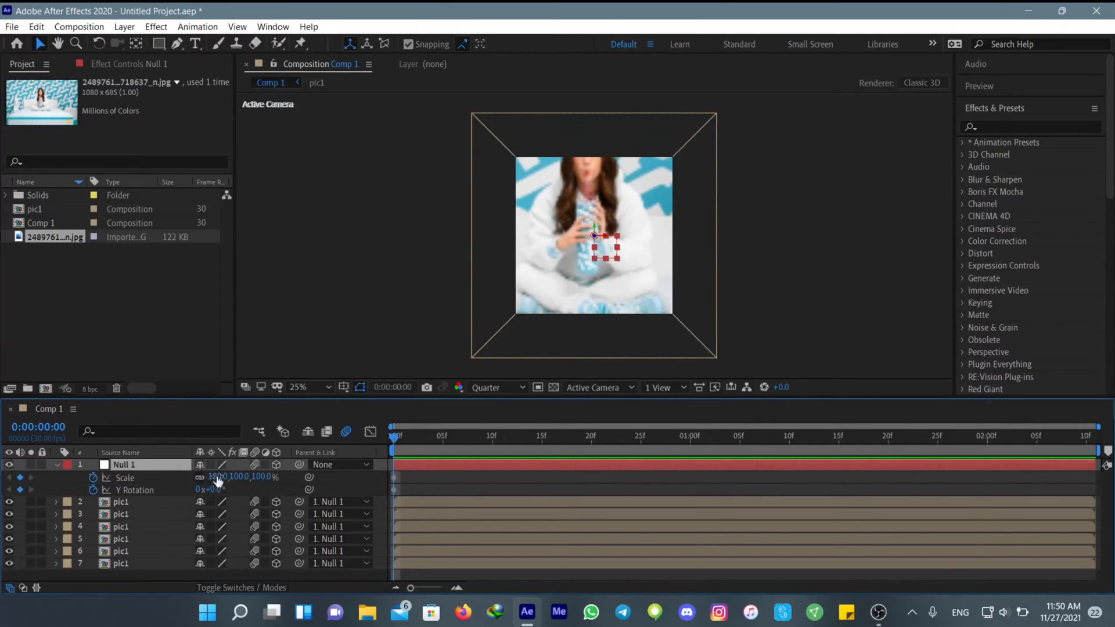
{"action": "left_click_drag", "start_coordinate": [395, 455], "coordinate": [690, 466]}
{"action": "left_click_drag", "start_coordinate": [225, 486], "coordinate": [197, 489]}
{"action": "left_click", "coordinate": [706, 482]}
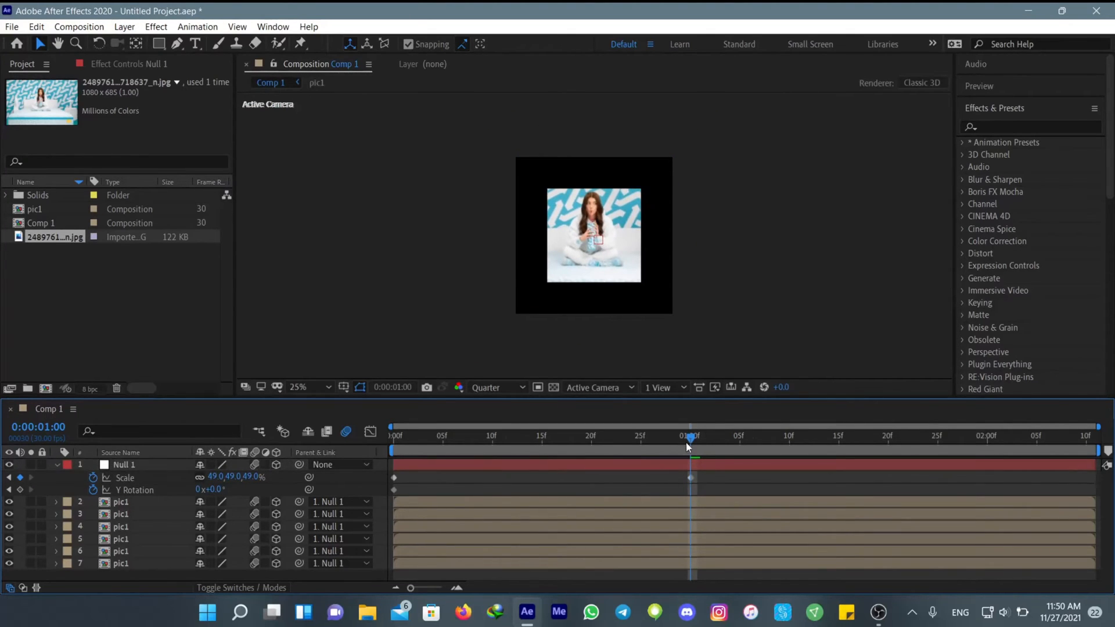
Move Null 1's first Y Rotation keyframe to 0:00:00:14 and add a 90° Y Rotation keyframe at 0:00:01:00
{"action": "left_click_drag", "start_coordinate": [685, 443], "coordinate": [533, 482]}
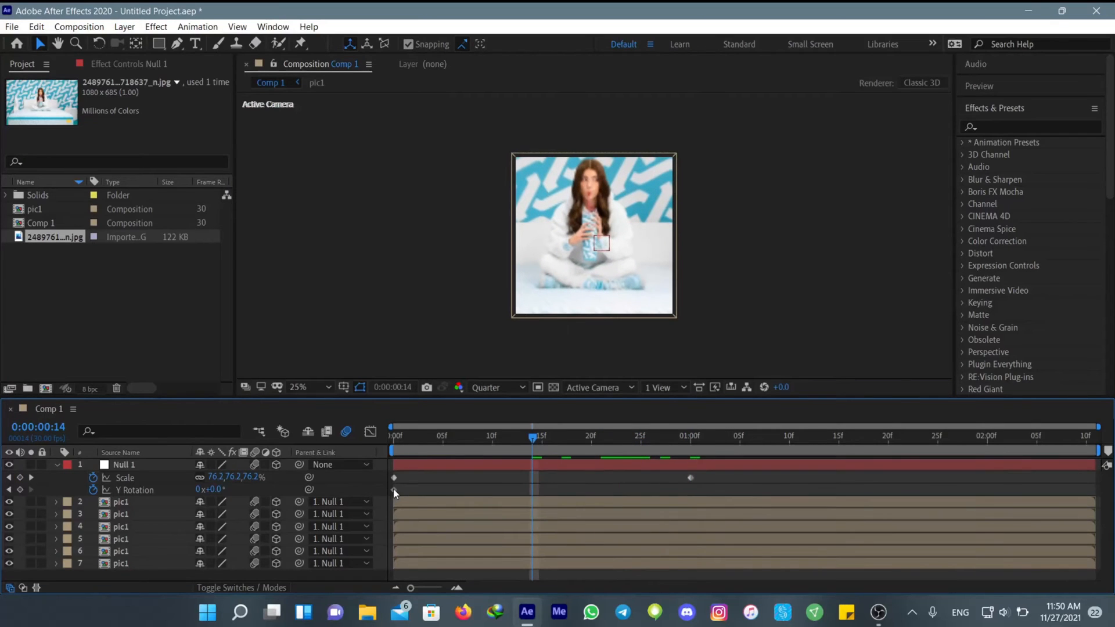
{"action": "left_click_drag", "start_coordinate": [395, 490], "coordinate": [533, 490]}
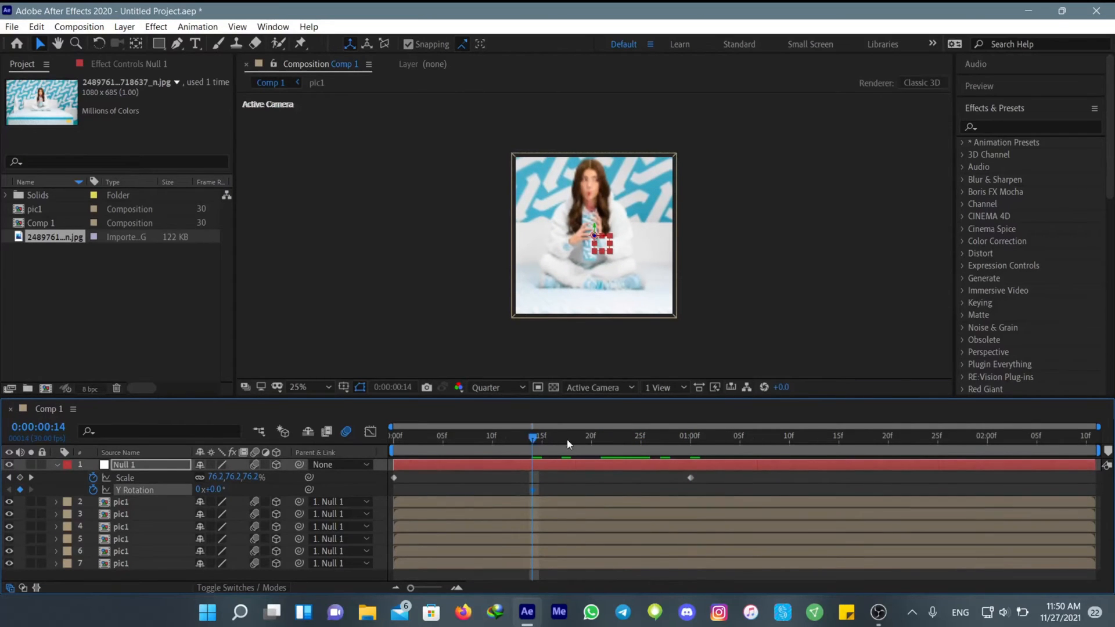
{"action": "left_click_drag", "start_coordinate": [568, 444], "coordinate": [698, 455]}
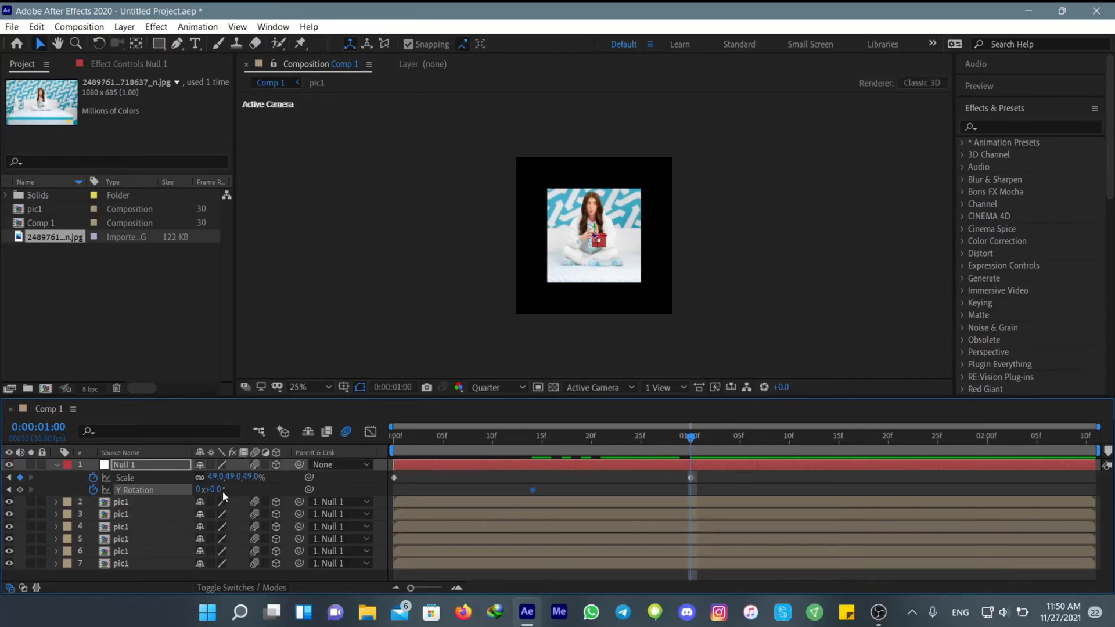
{"action": "left_click_drag", "start_coordinate": [227, 492], "coordinate": [284, 493]}
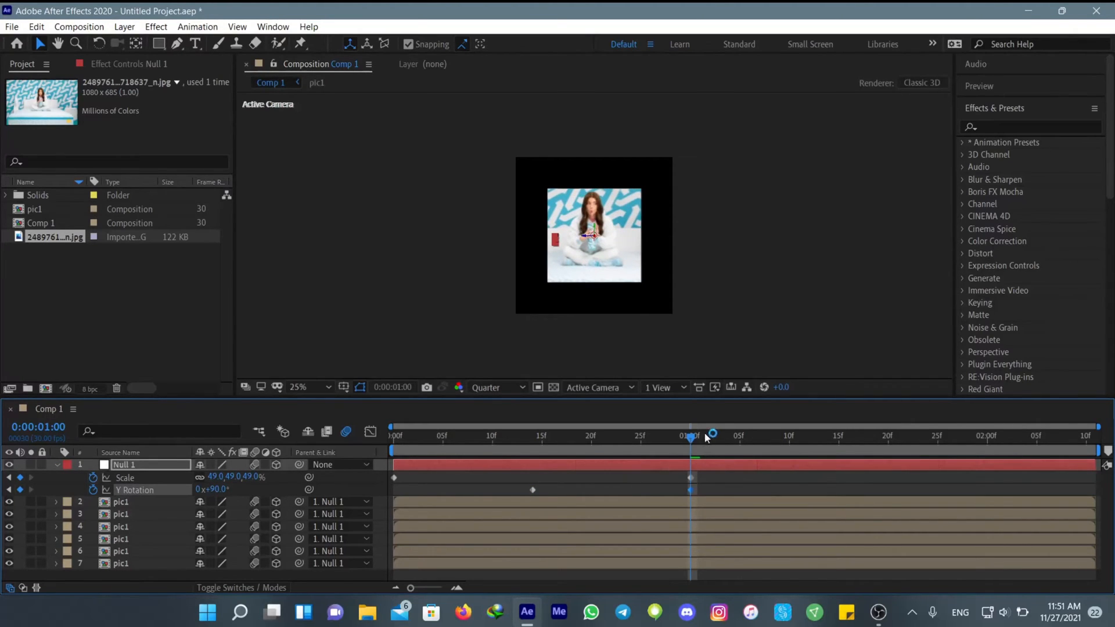
Add a Y Rotation keyframe of 180° on Null 1 at 0:00:02:00
{"action": "left_click", "coordinate": [829, 444]}
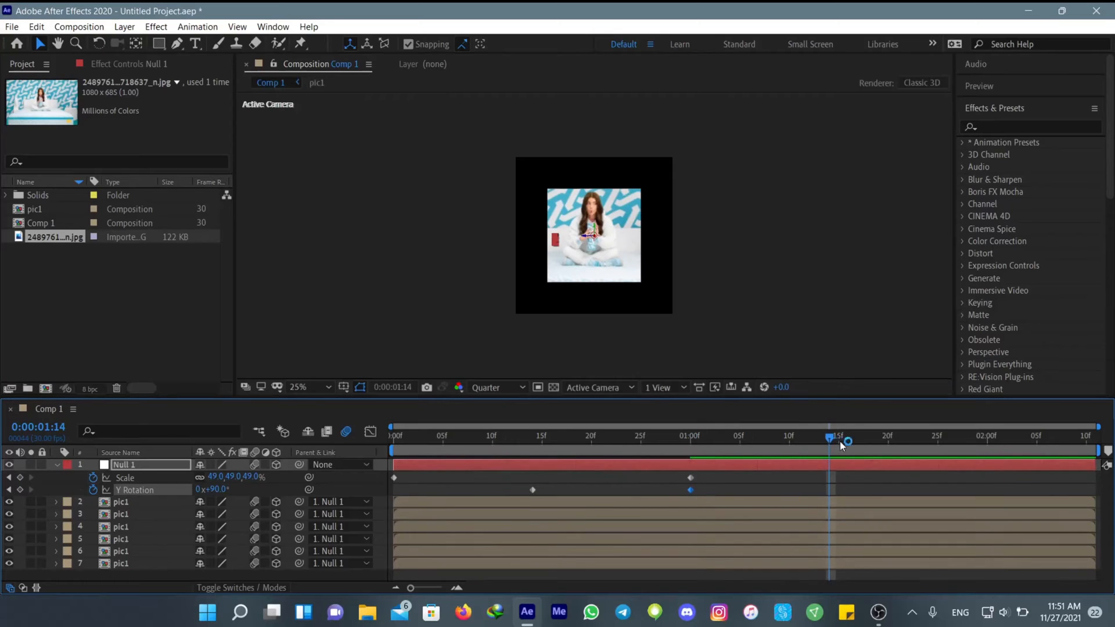
{"action": "left_click_drag", "start_coordinate": [841, 445], "coordinate": [888, 444]}
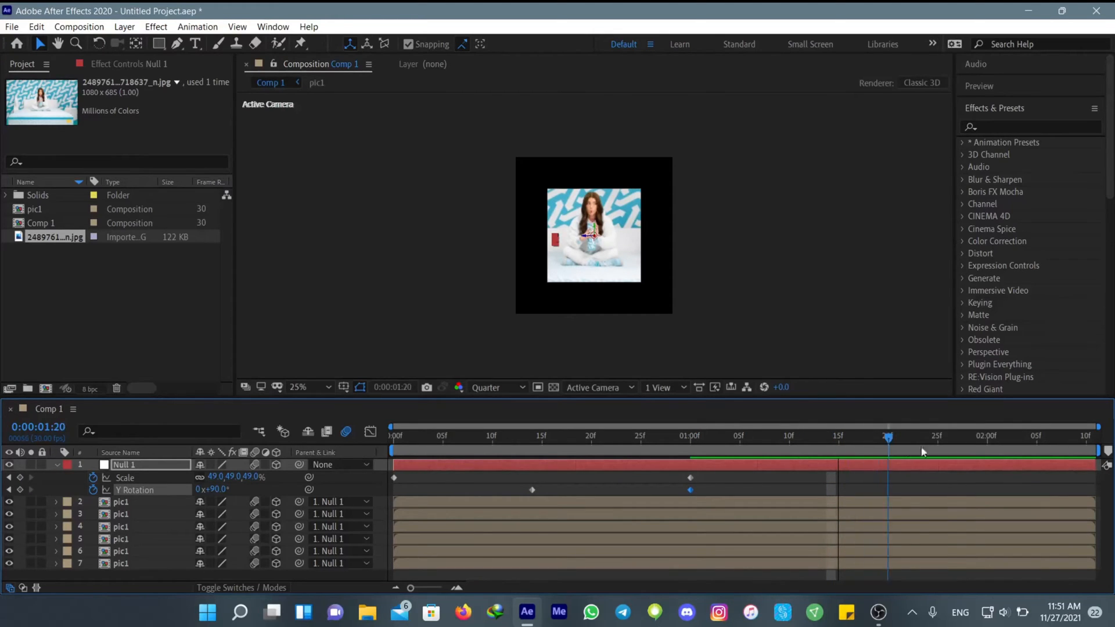
{"action": "left_click", "coordinate": [987, 449]}
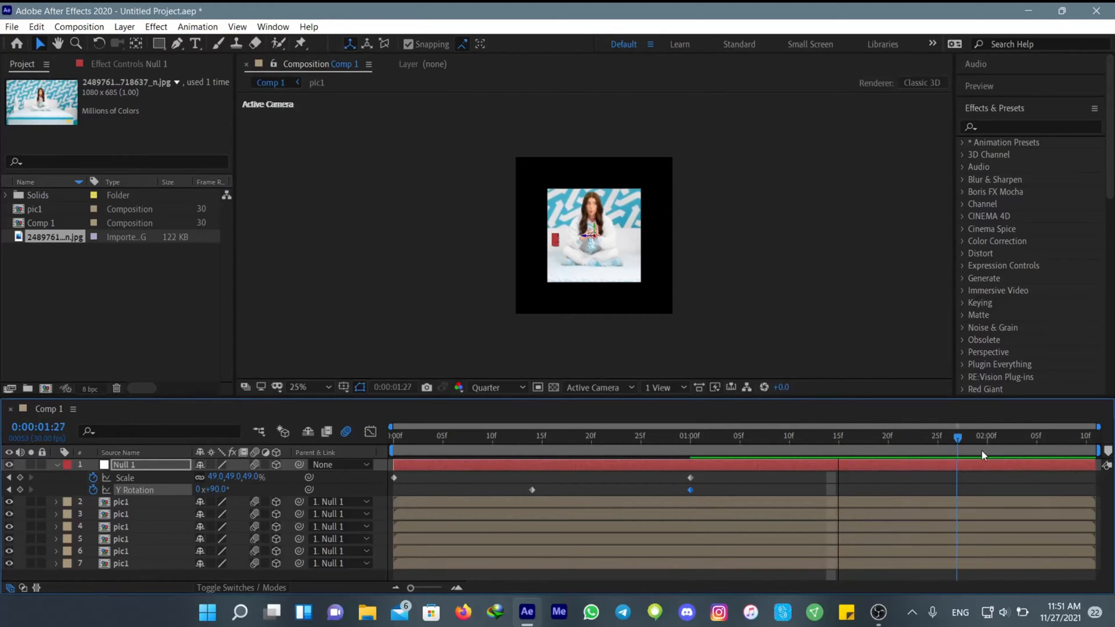
{"action": "left_click_drag", "start_coordinate": [223, 491], "coordinate": [229, 491]}
{"action": "left_click", "coordinate": [220, 495]}
{"action": "left_click", "coordinate": [219, 490]}
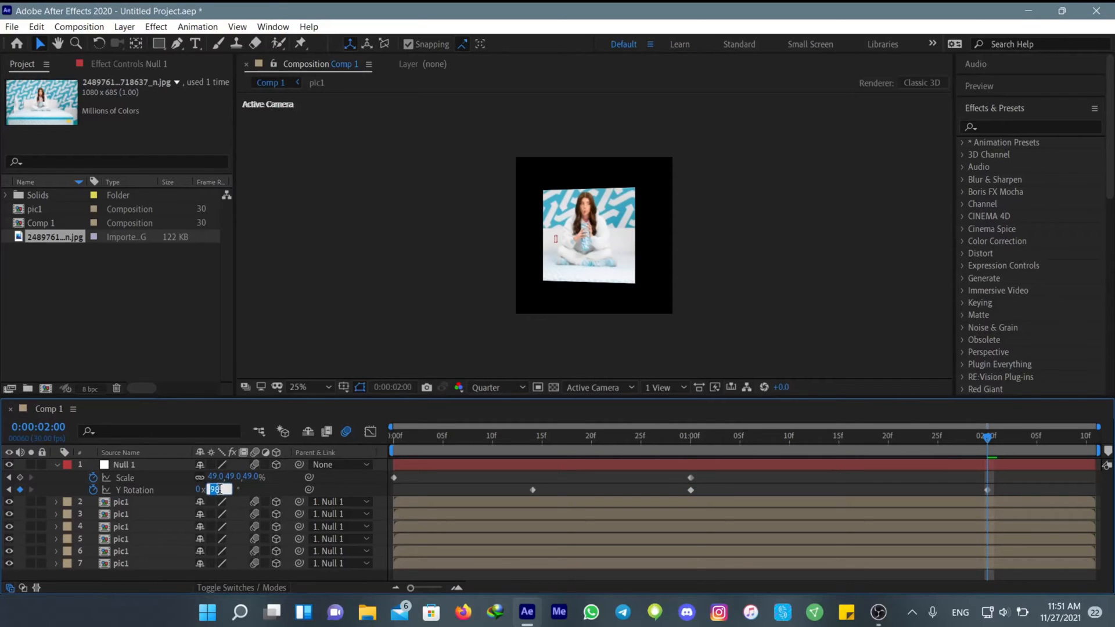
{"action": "type", "text": "180"}
{"action": "key", "text": "Return"}
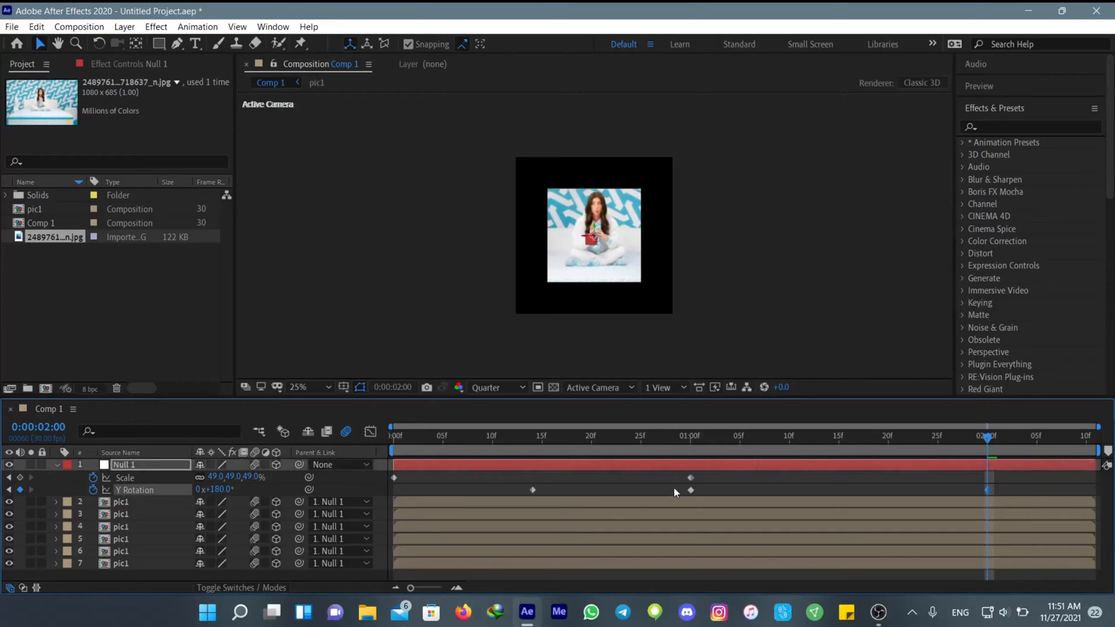
Move the 90° Y Rotation keyframe to about 0:00:01:08 and apply Easy Ease to all Scale and Y Rotation keyframes
{"action": "left_click_drag", "start_coordinate": [767, 490], "coordinate": [770, 490]}
{"action": "key", "text": "space"}
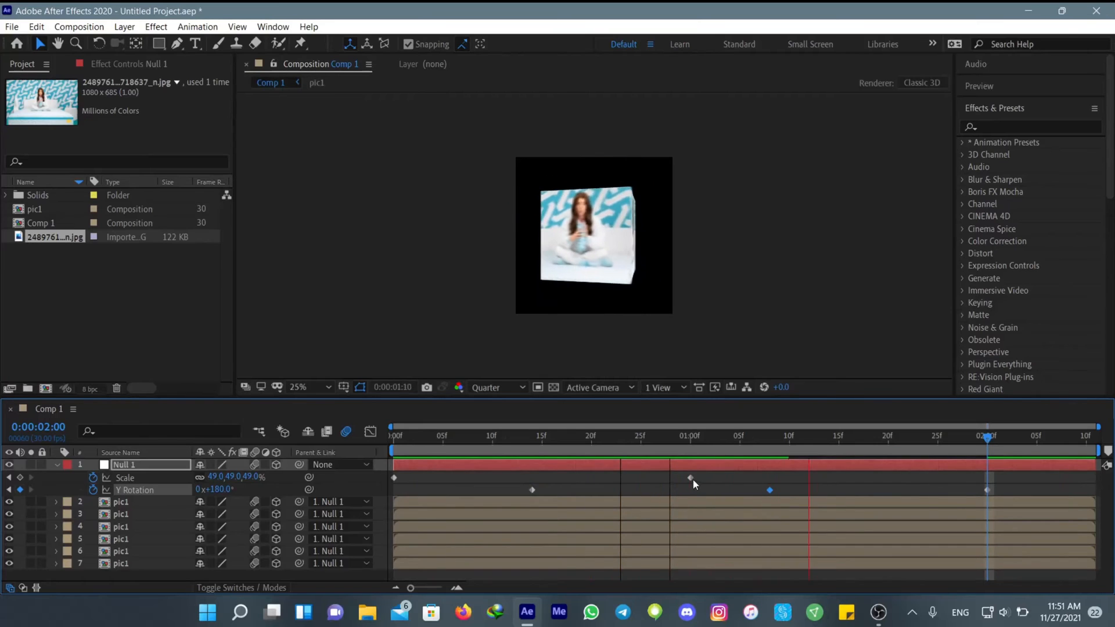
{"action": "key", "text": "space"}
{"action": "left_click_drag", "start_coordinate": [1013, 476], "coordinate": [361, 497]}
{"action": "key", "text": "F9"}
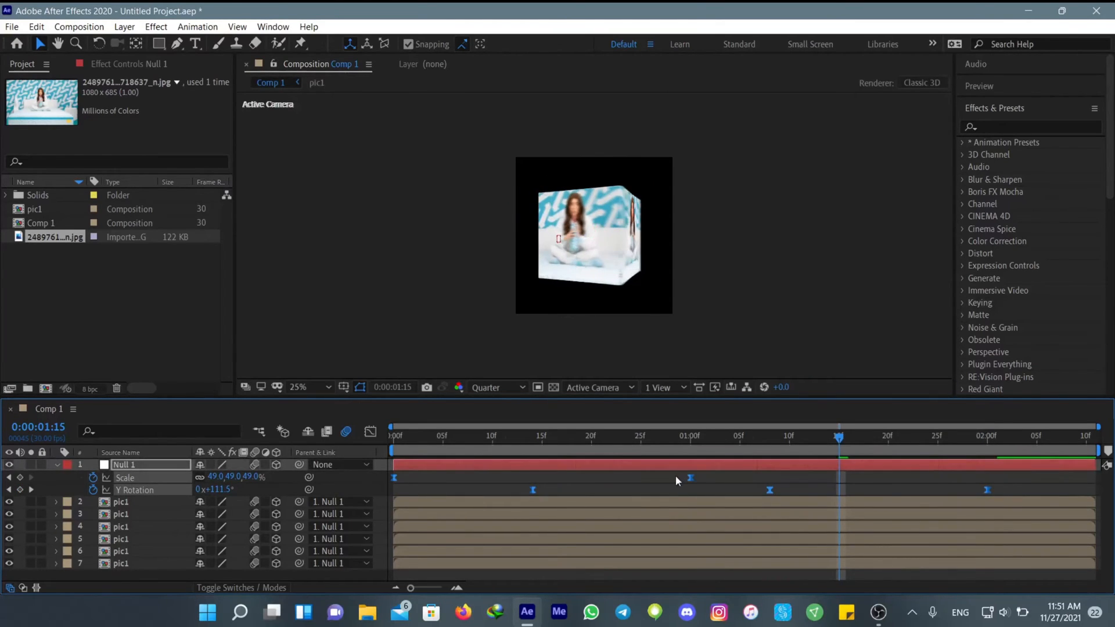
Show the Scale speed graph and reduce the first keyframe's outgoing influence to 0.01% for a fast start
{"action": "left_click_drag", "start_coordinate": [709, 475], "coordinate": [381, 475]}
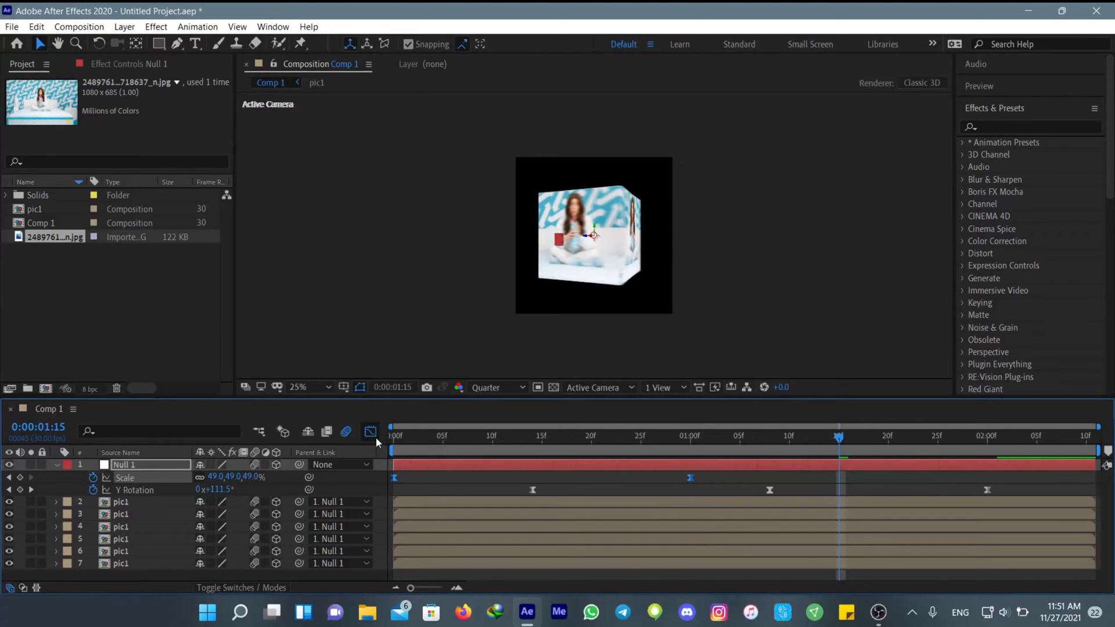
{"action": "left_click", "coordinate": [374, 436]}
{"action": "left_click", "coordinate": [708, 573]}
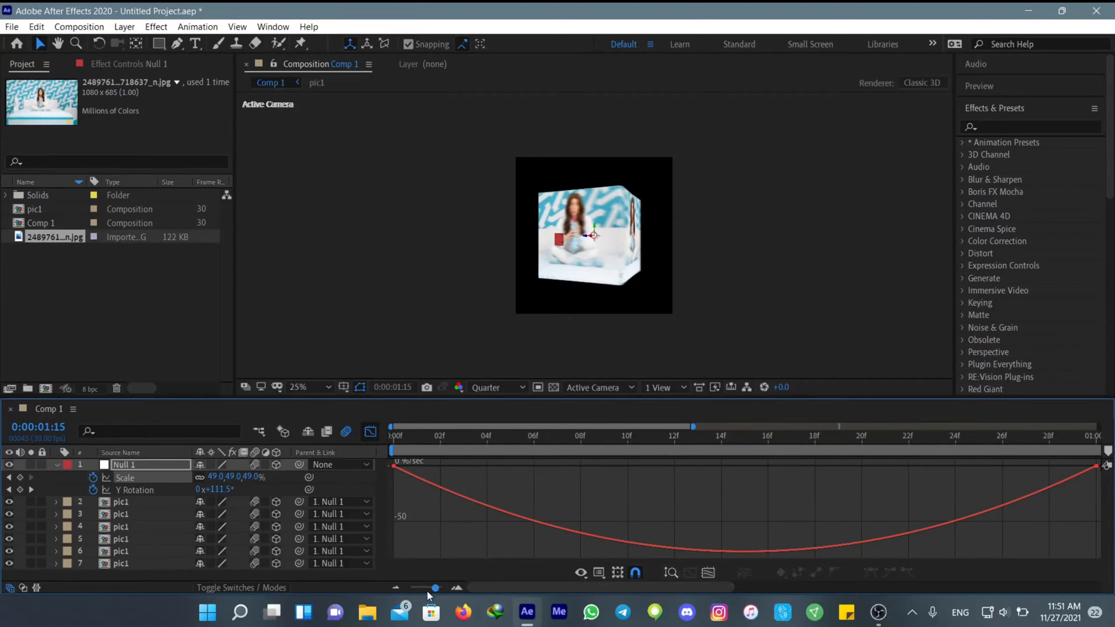
{"action": "left_click_drag", "start_coordinate": [429, 590], "coordinate": [411, 590]}
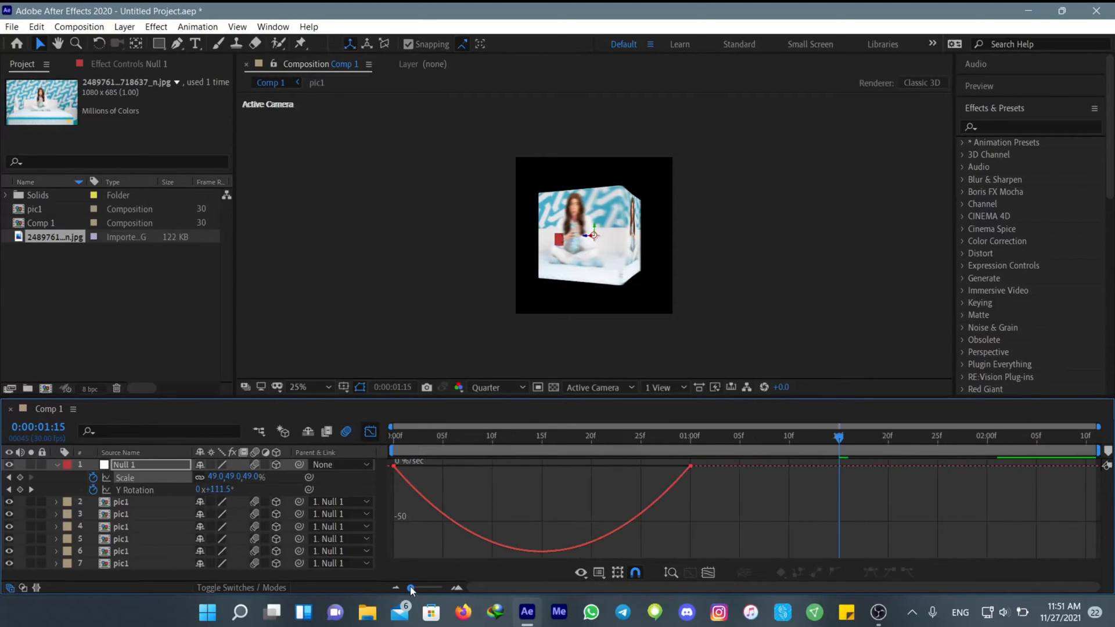
{"action": "left_click", "coordinate": [429, 492]}
{"action": "left_click_drag", "start_coordinate": [443, 466], "coordinate": [384, 467]}
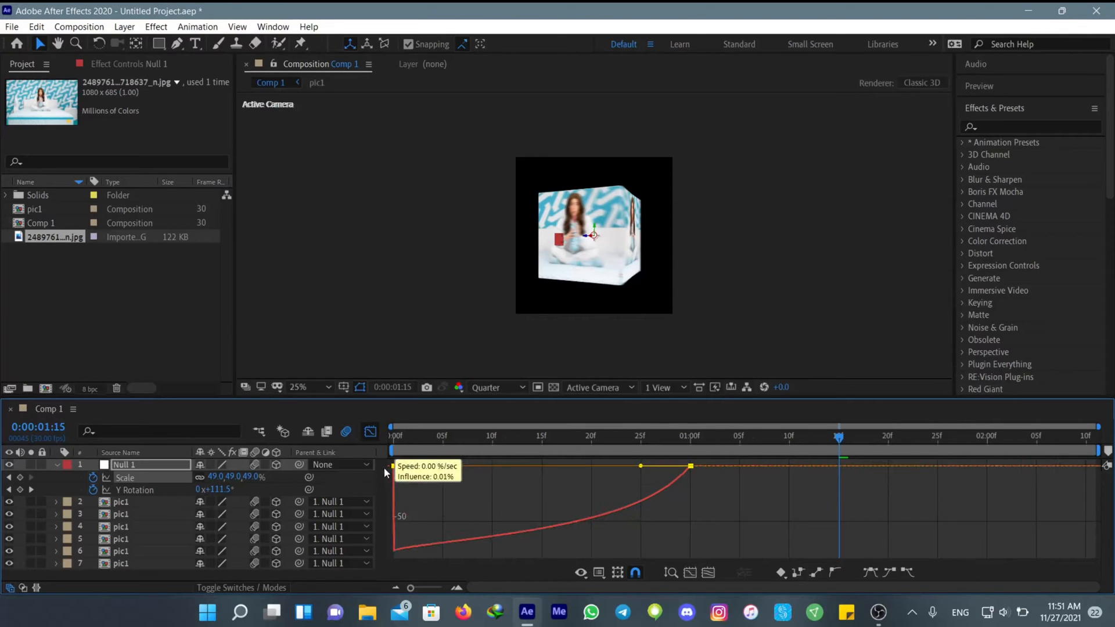
Extend the last Scale keyframe's incoming influence as far as it goes at zero speed, then preview and leave the graph
{"action": "left_click_drag", "start_coordinate": [641, 468], "coordinate": [497, 472]}
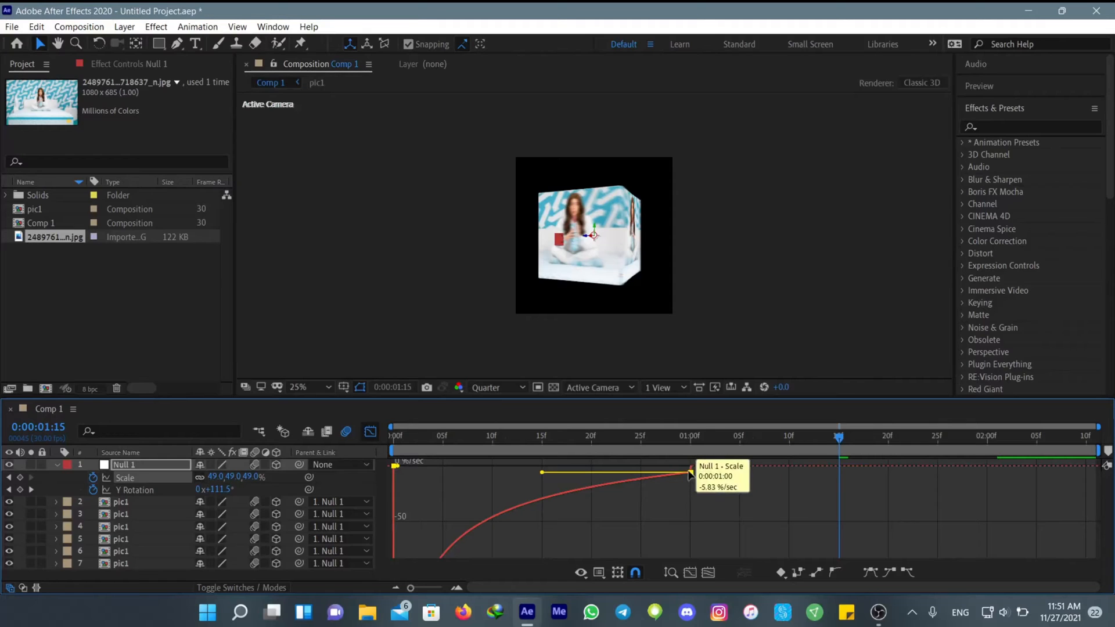
{"action": "key", "text": "ctrl+z"}
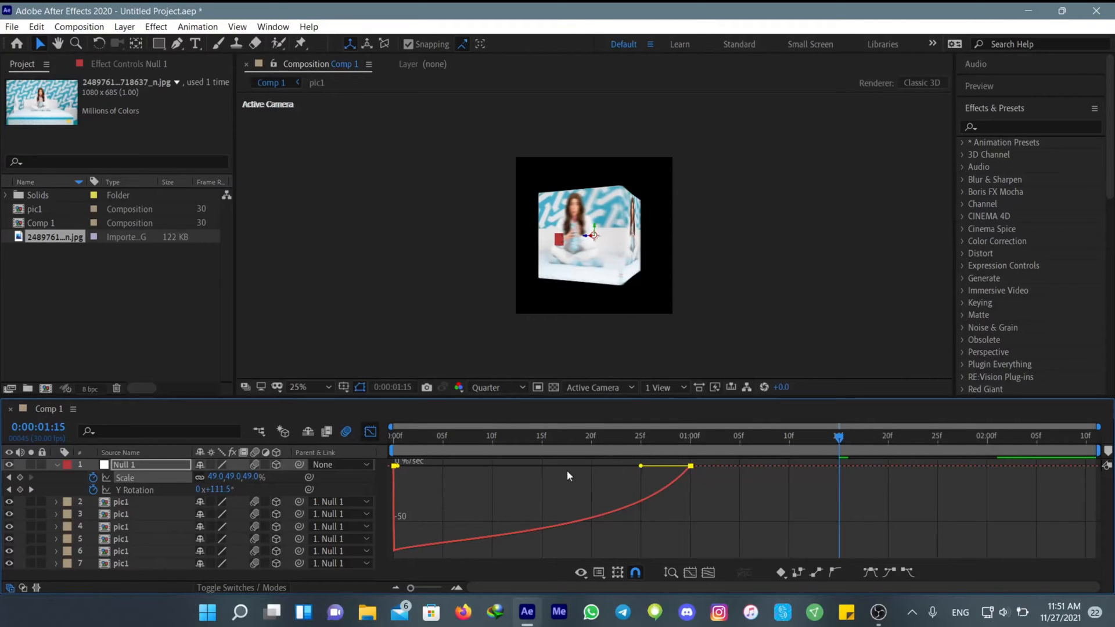
{"action": "left_click_drag", "start_coordinate": [641, 465], "coordinate": [479, 470]}
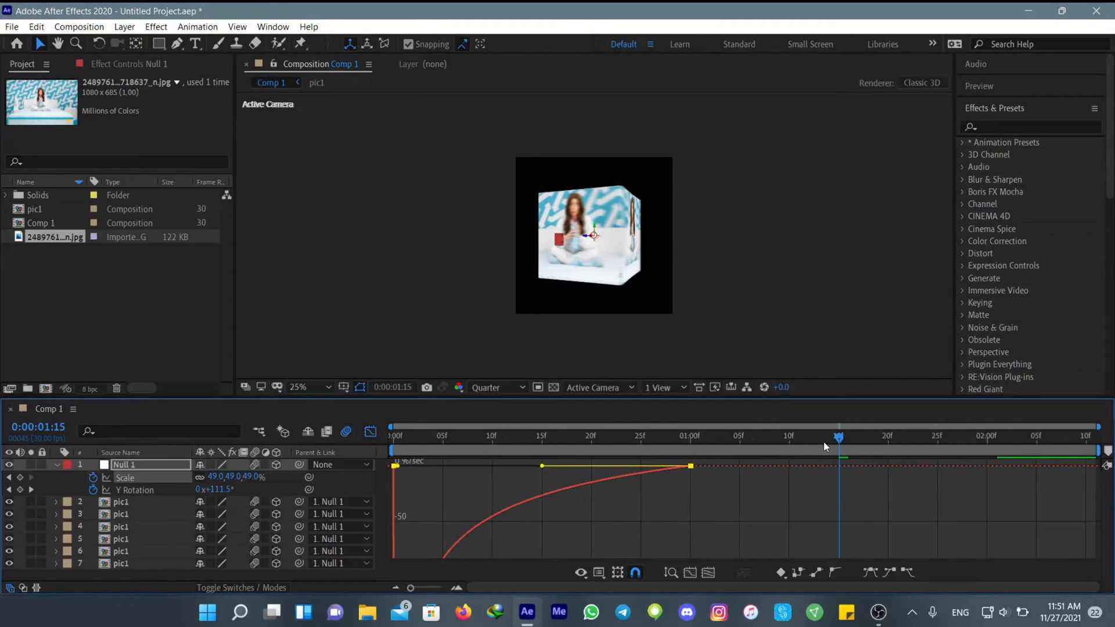
{"action": "key", "text": "space"}
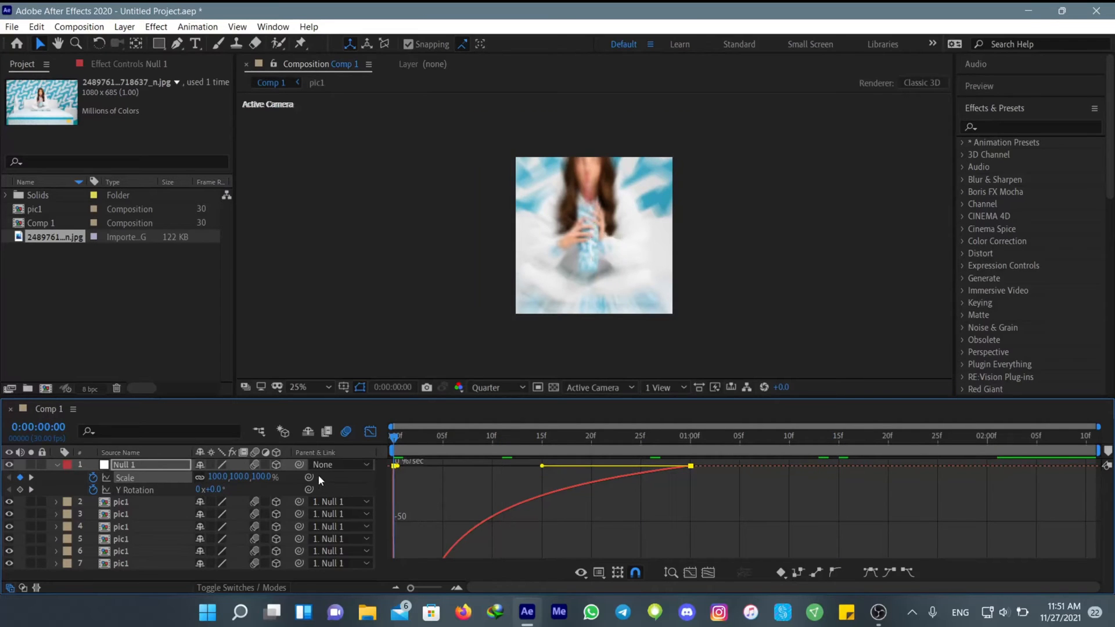
{"action": "left_click", "coordinate": [370, 432]}
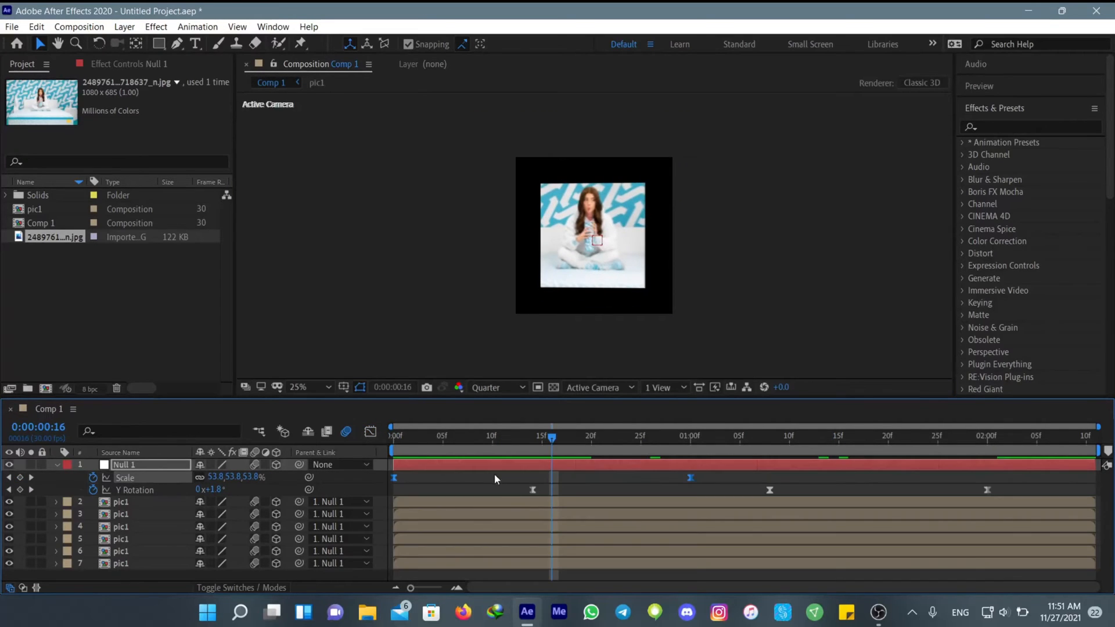
Show the Y Rotation speed graph and lengthen the first keyframe's outgoing ease handle
{"action": "left_click_drag", "start_coordinate": [508, 495], "coordinate": [992, 489]}
{"action": "left_click", "coordinate": [370, 432]}
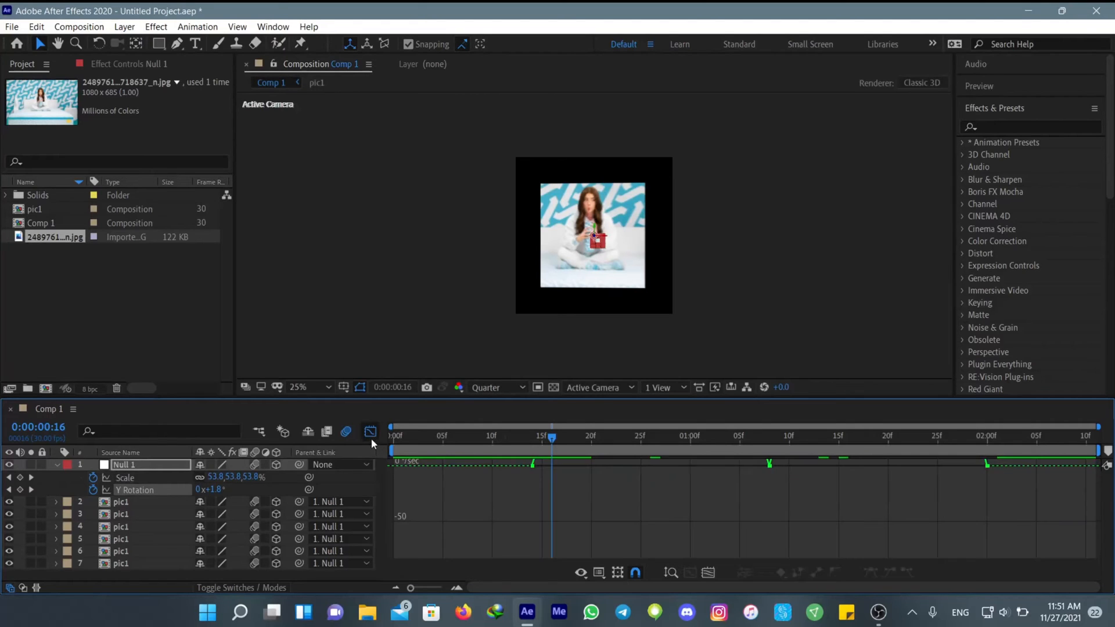
{"action": "left_click", "coordinate": [708, 573]}
{"action": "left_click_drag", "start_coordinate": [427, 591], "coordinate": [405, 588]}
{"action": "left_click", "coordinate": [532, 552]}
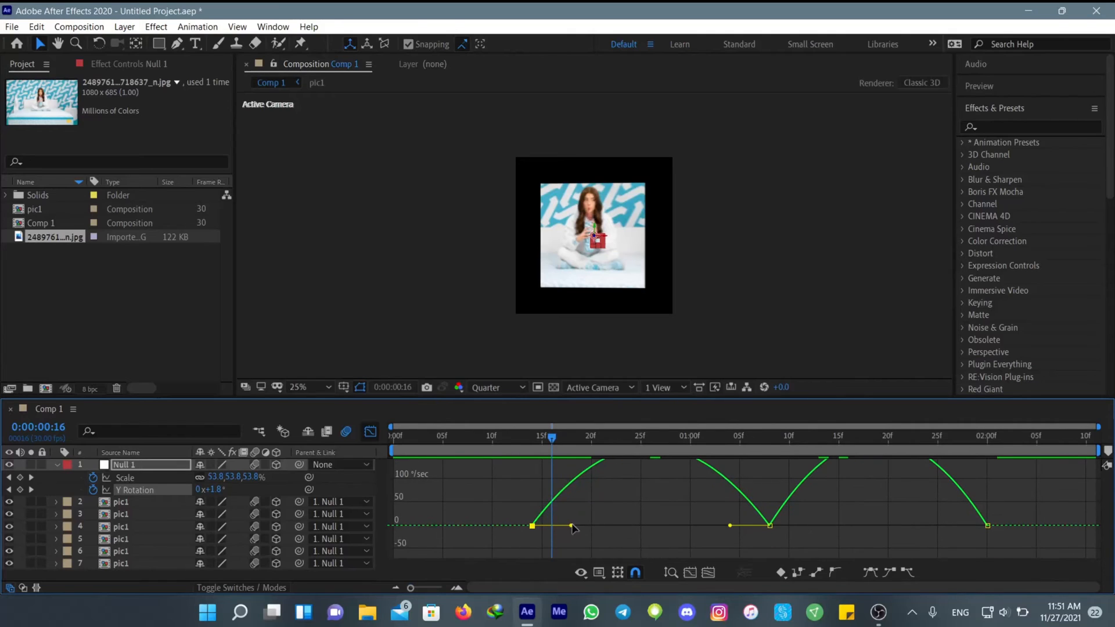
{"action": "left_click_drag", "start_coordinate": [572, 527], "coordinate": [594, 526]}
Lengthen both ease handles of the middle Y Rotation keyframe and the incoming handle of the last one
{"action": "left_click", "coordinate": [768, 526]}
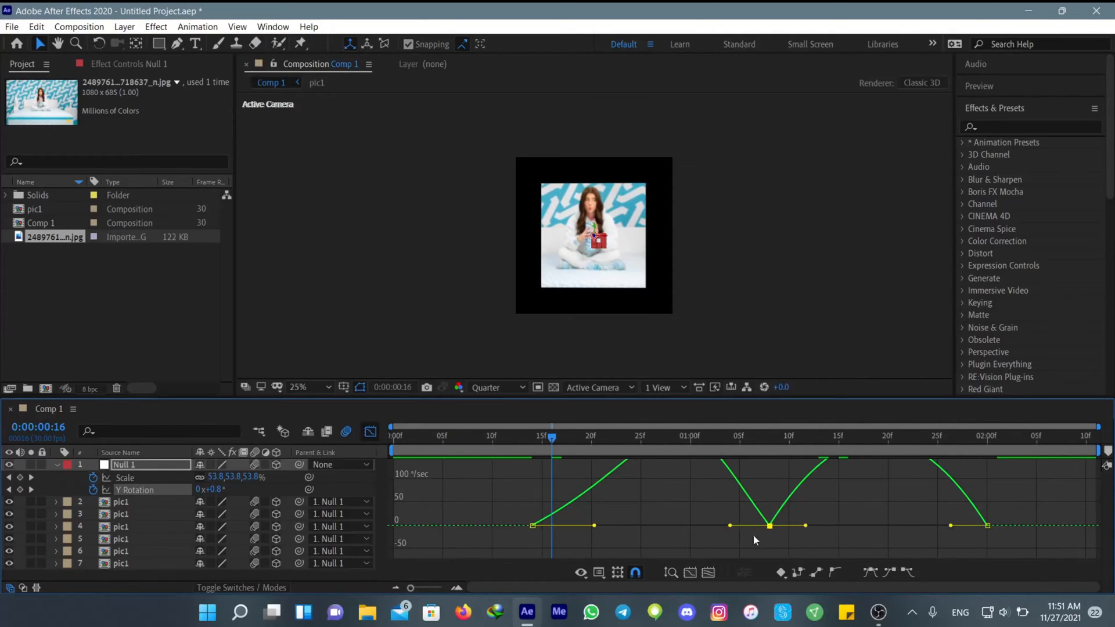
{"action": "left_click_drag", "start_coordinate": [730, 526], "coordinate": [703, 526]}
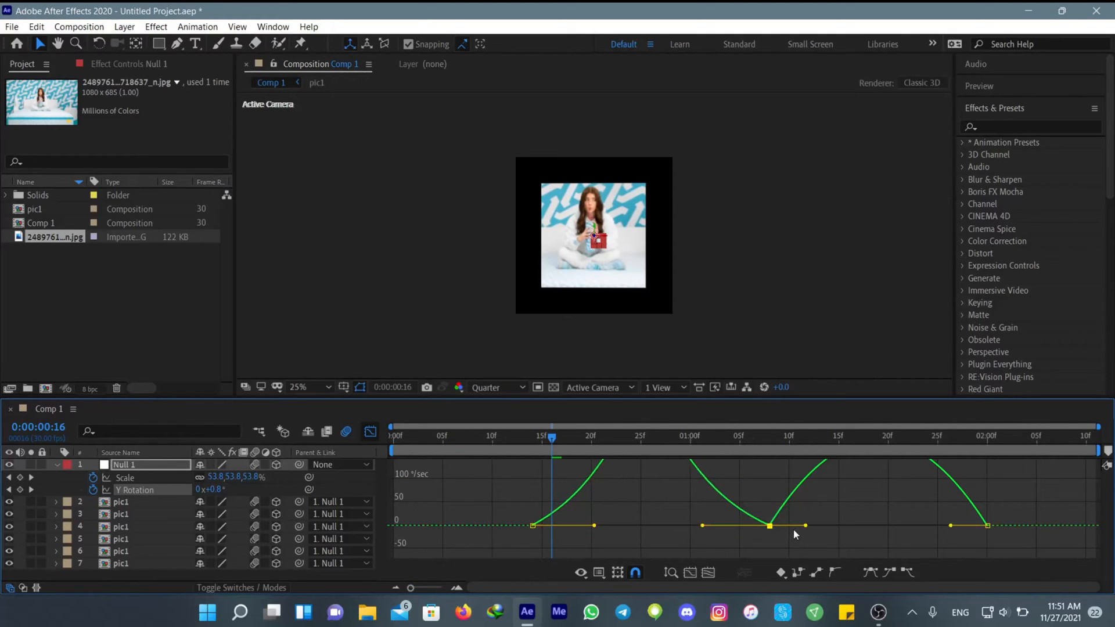
{"action": "left_click_drag", "start_coordinate": [808, 527], "coordinate": [841, 526]}
{"action": "left_click", "coordinate": [987, 525]}
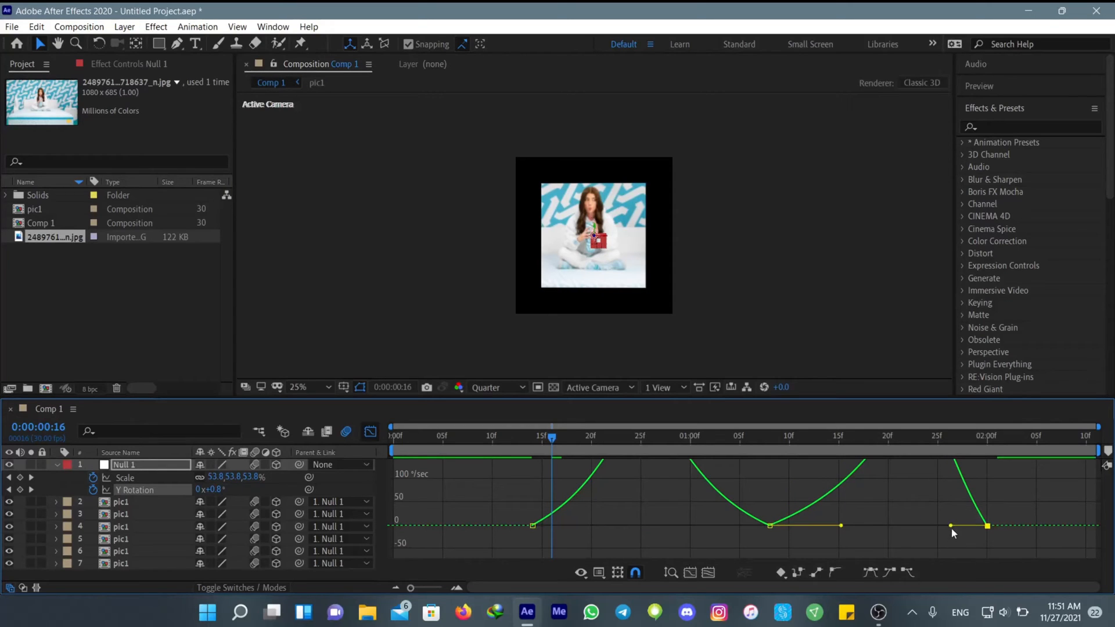
{"action": "left_click_drag", "start_coordinate": [952, 527], "coordinate": [891, 527]}
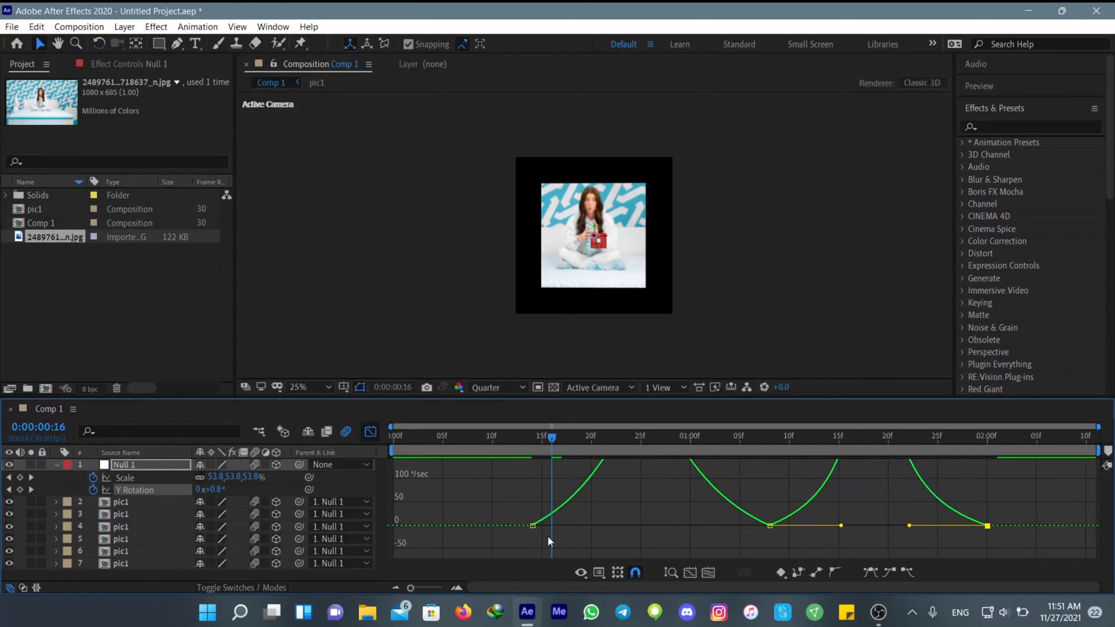
Lengthen the ease handles of the first Y Rotation segment further, fit the graph to view and preview the animation
{"action": "left_click", "coordinate": [532, 526]}
{"action": "left_click_drag", "start_coordinate": [594, 526], "coordinate": [648, 552]}
{"action": "left_click", "coordinate": [708, 573]}
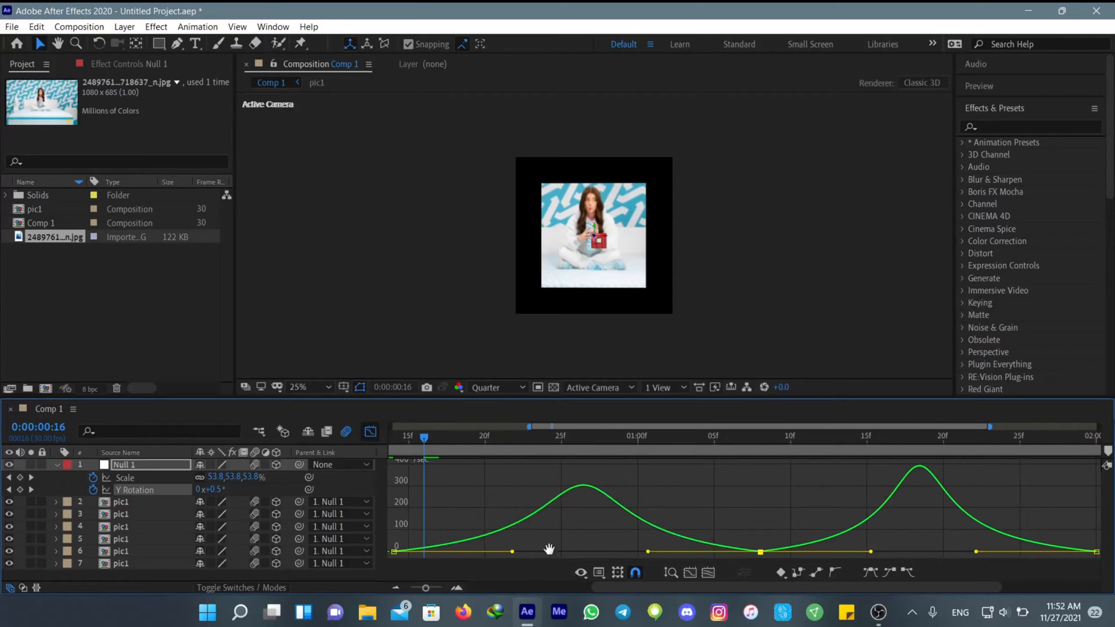
{"action": "key", "text": "space"}
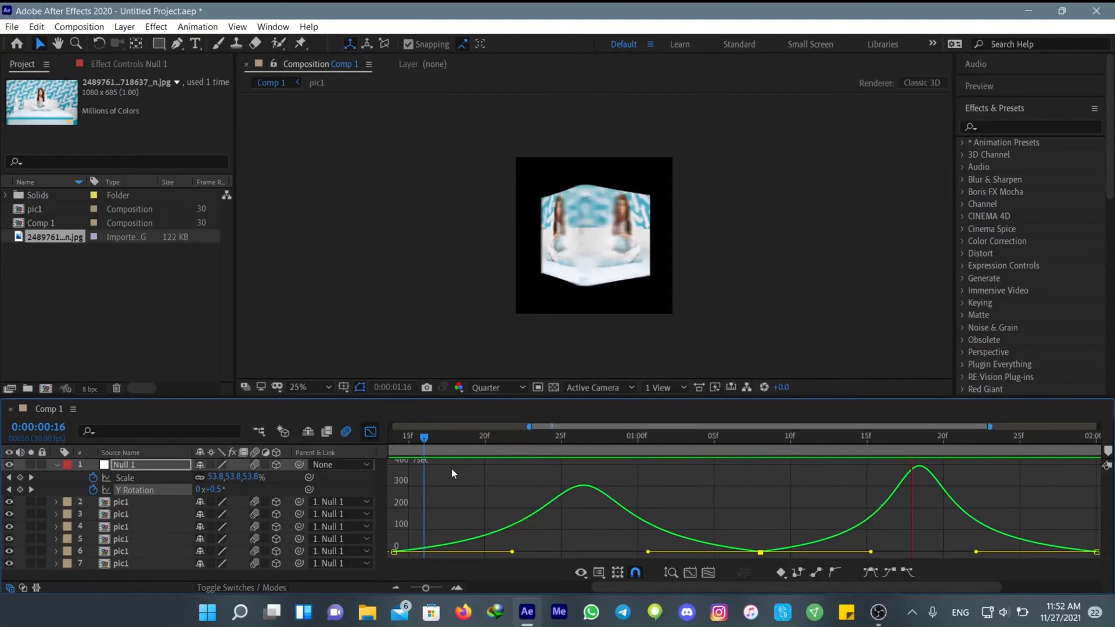
{"action": "key", "text": "space"}
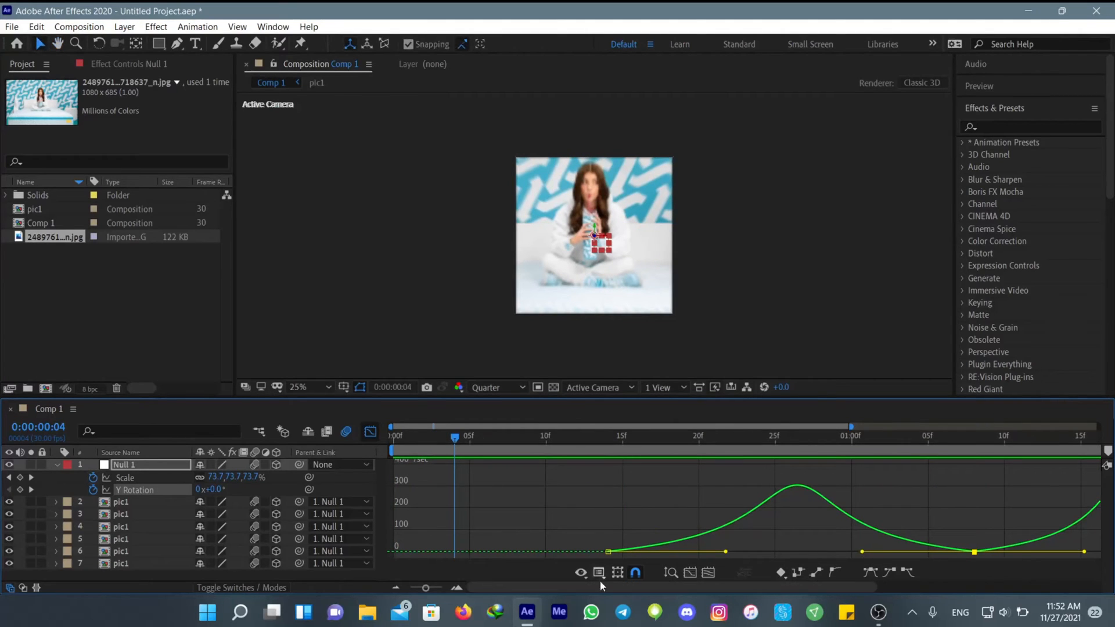
Shorten the ease handles between the middle and last Y Rotation keyframes, then preview the full animation in the layer view
{"action": "left_click_drag", "start_coordinate": [552, 588], "coordinate": [732, 554]}
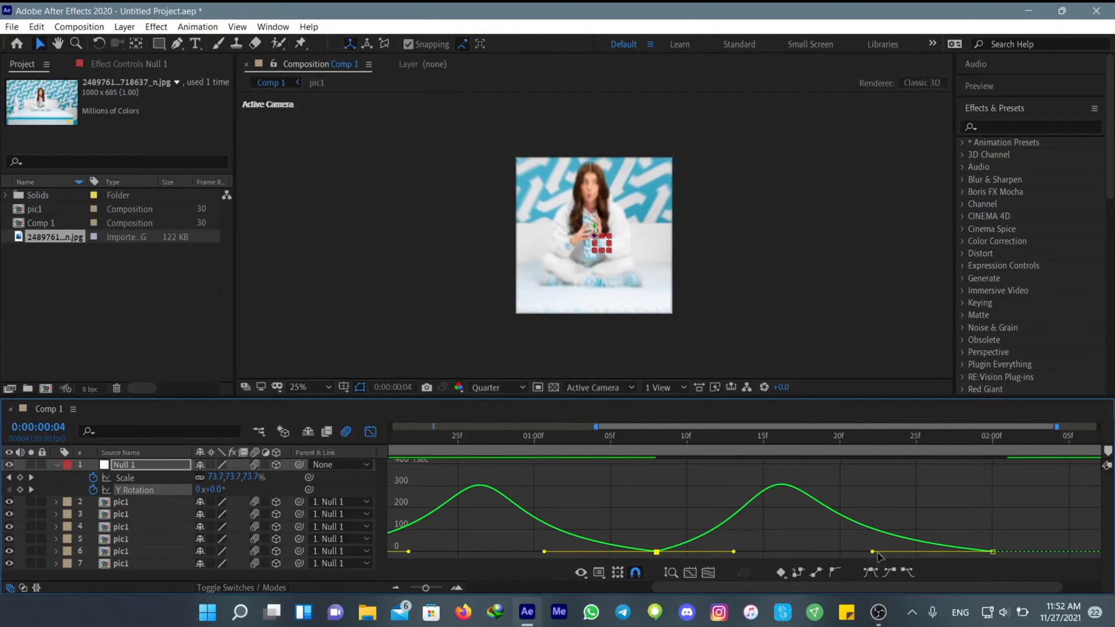
{"action": "left_click_drag", "start_coordinate": [873, 553], "coordinate": [889, 555]}
{"action": "key", "text": "space"}
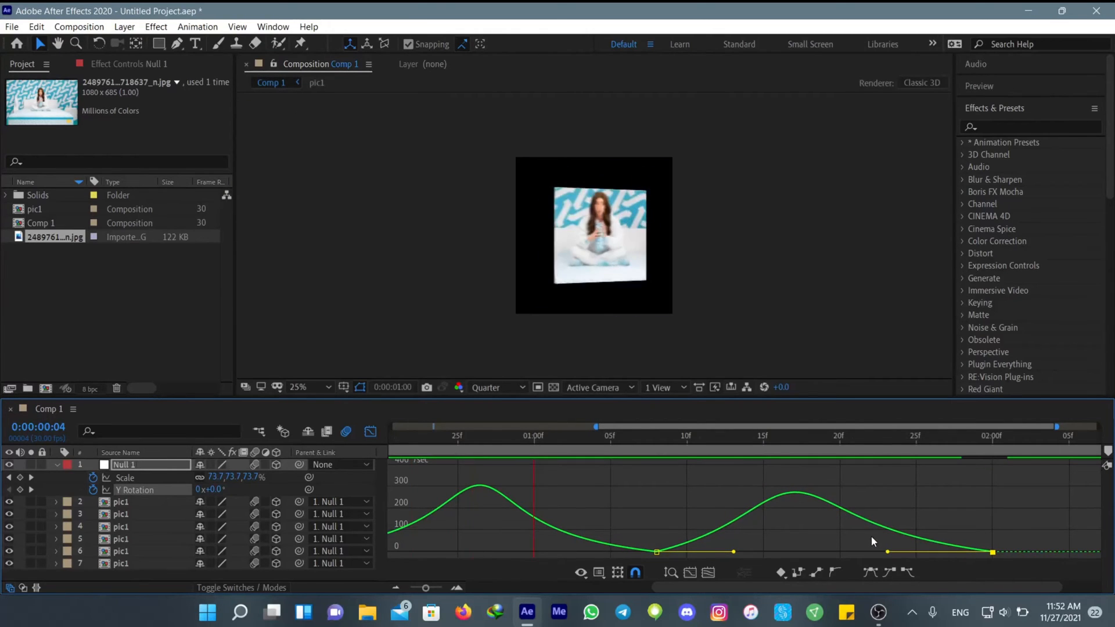
{"action": "left_click", "coordinate": [370, 433]}
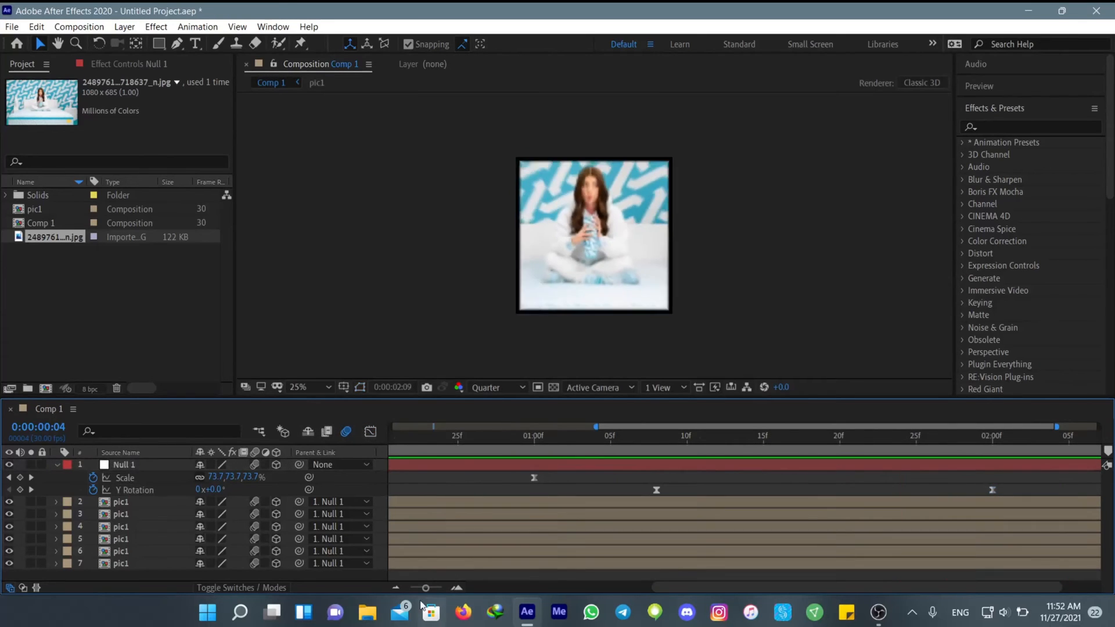
{"action": "left_click_drag", "start_coordinate": [423, 589], "coordinate": [361, 577]}
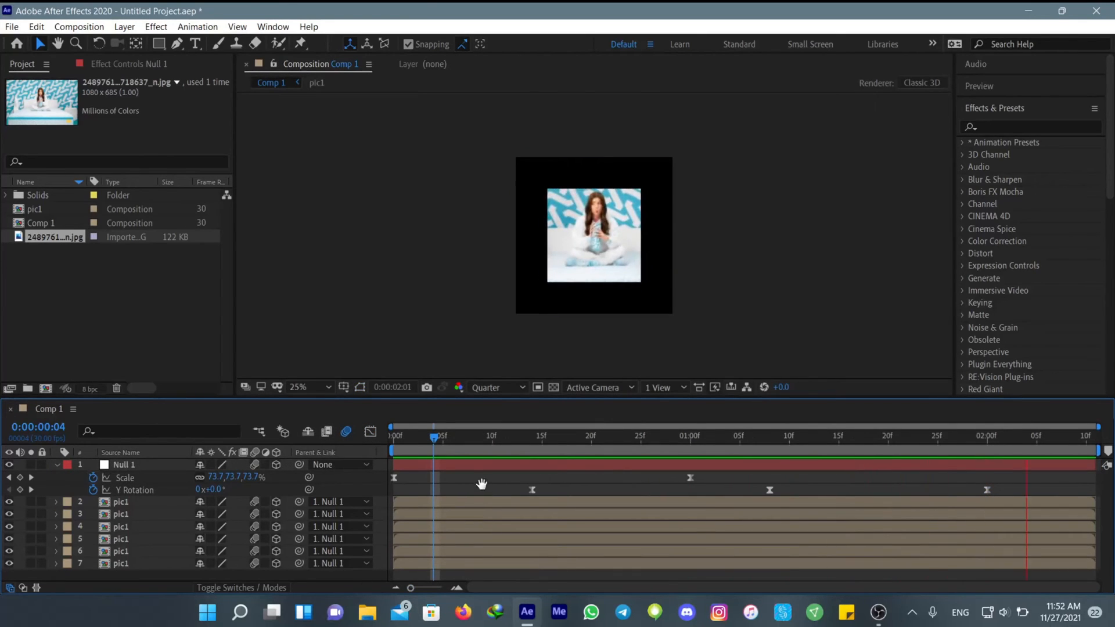
Stop the preview, collapse Null 1's properties and add a new adjustment layer above it at the first frame
{"action": "key", "text": "space"}
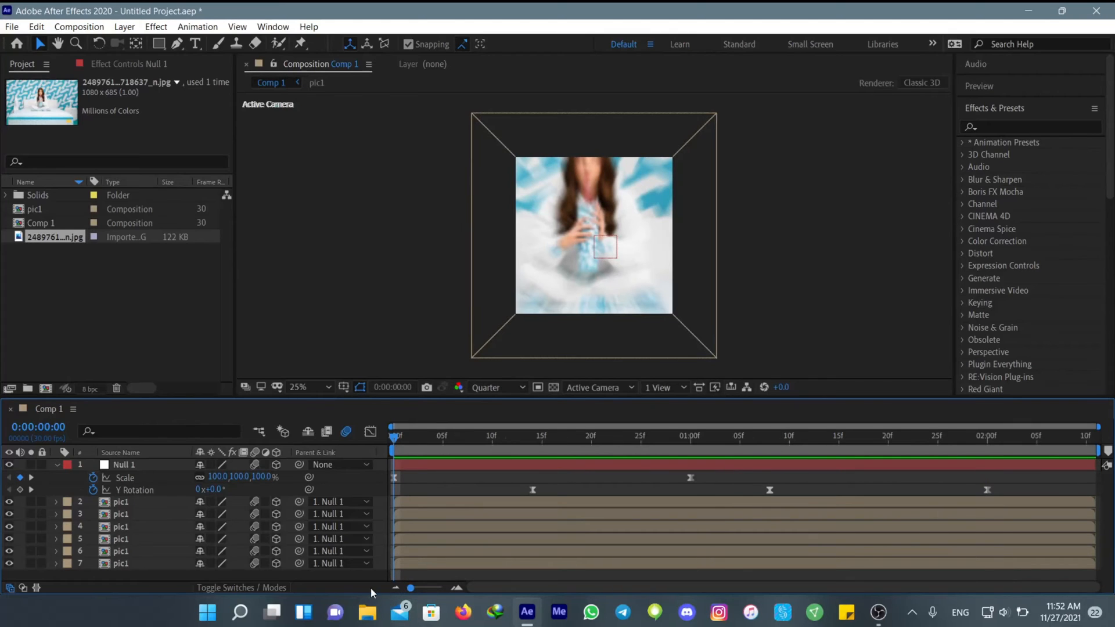
{"action": "left_click_drag", "start_coordinate": [397, 440], "coordinate": [392, 514]}
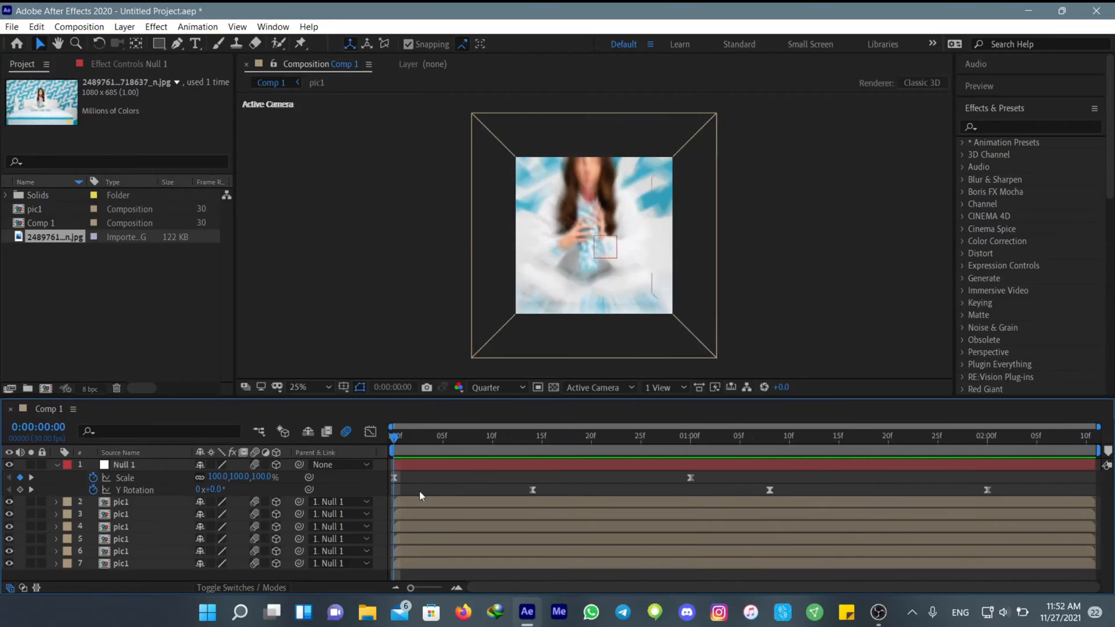
{"action": "left_click", "coordinate": [56, 465]}
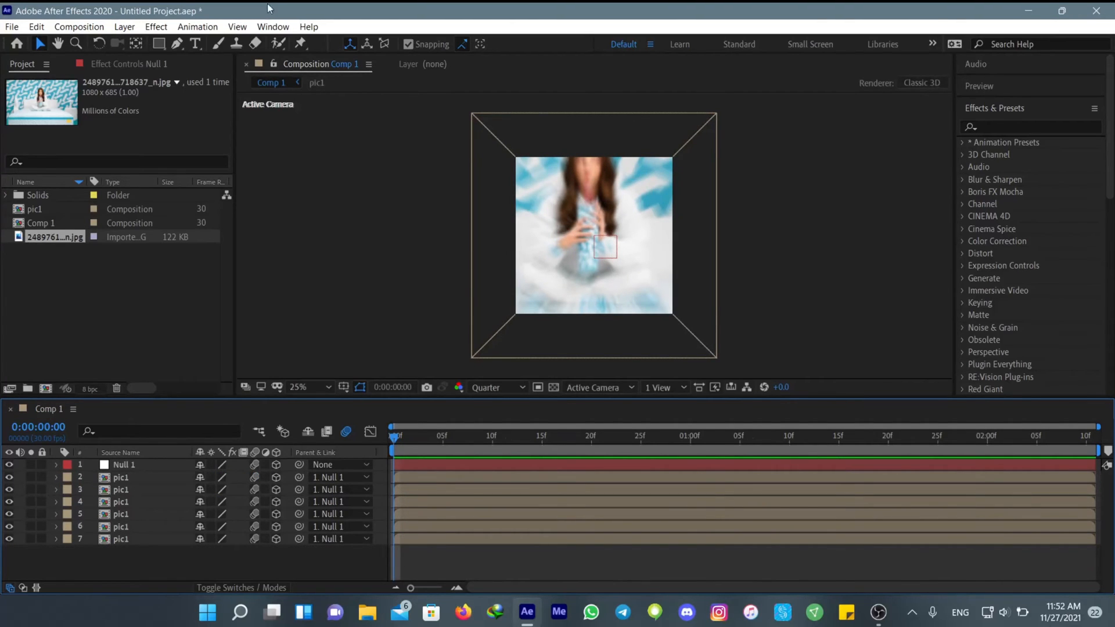
{"action": "left_click", "coordinate": [123, 27]}
{"action": "mouse_move", "coordinate": [136, 44]}
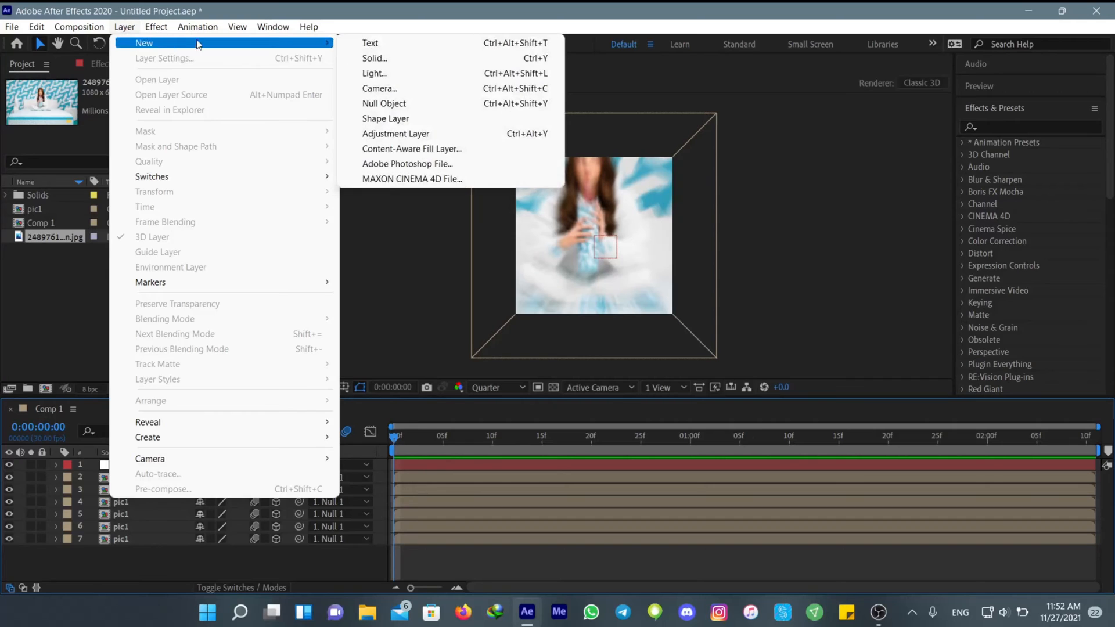
{"action": "left_click", "coordinate": [385, 135]}
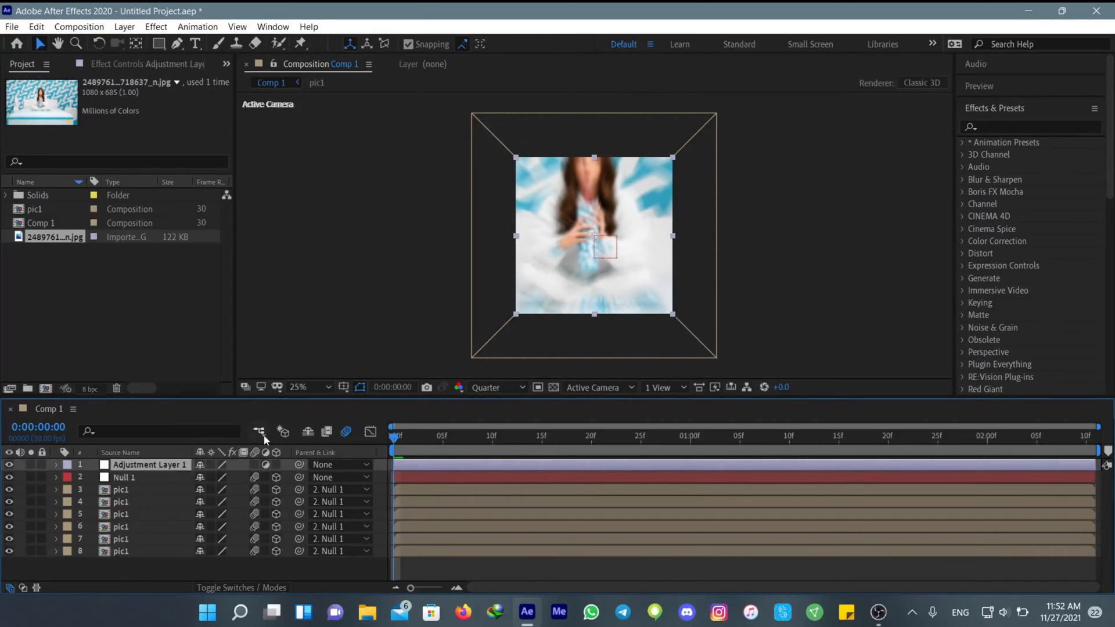
Find the Distort Warp effect by searching for "warp" and apply it to the adjustment layer
{"action": "left_click", "coordinate": [996, 122]}
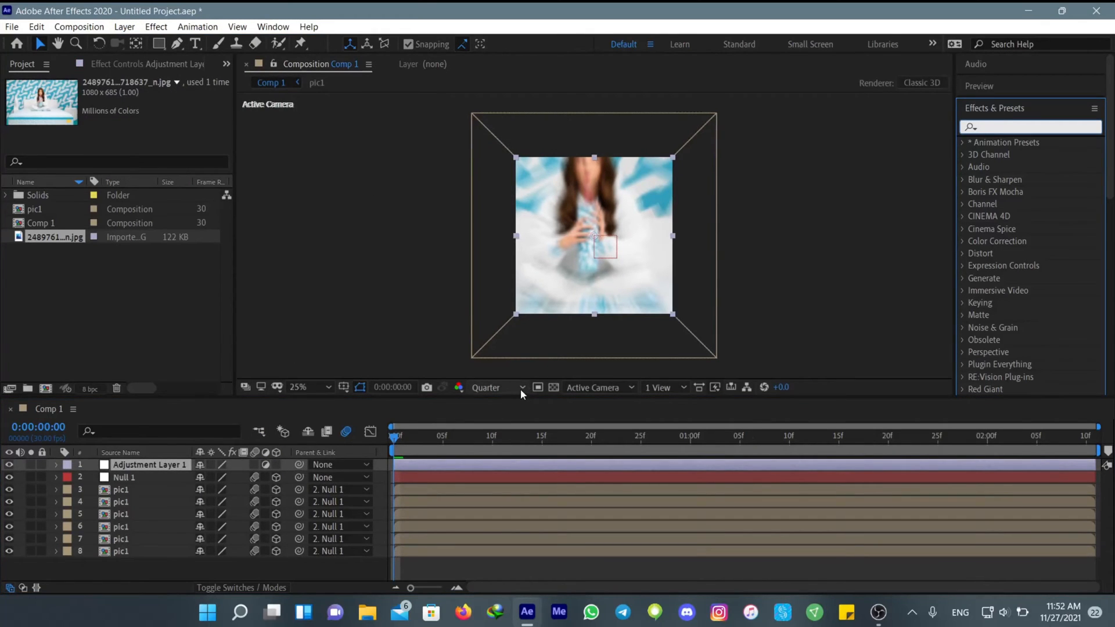
{"action": "type", "text": "warp"}
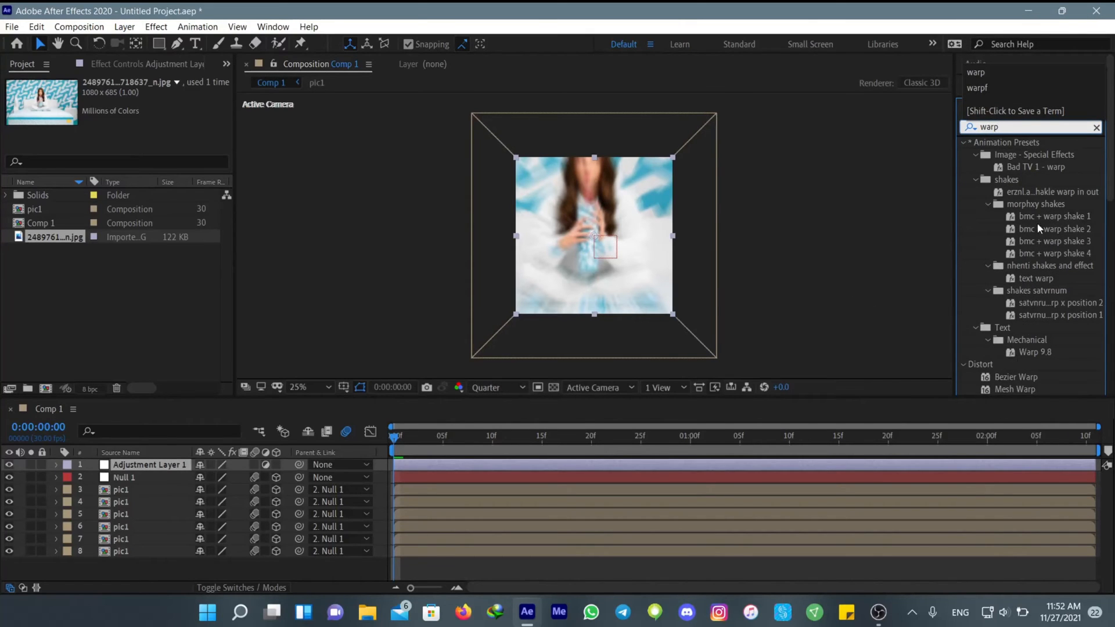
{"action": "scroll", "coordinate": [1027, 232], "scroll_direction": "down", "scroll_amount": 5}
{"action": "left_click_drag", "start_coordinate": [1004, 231], "coordinate": [407, 468]}
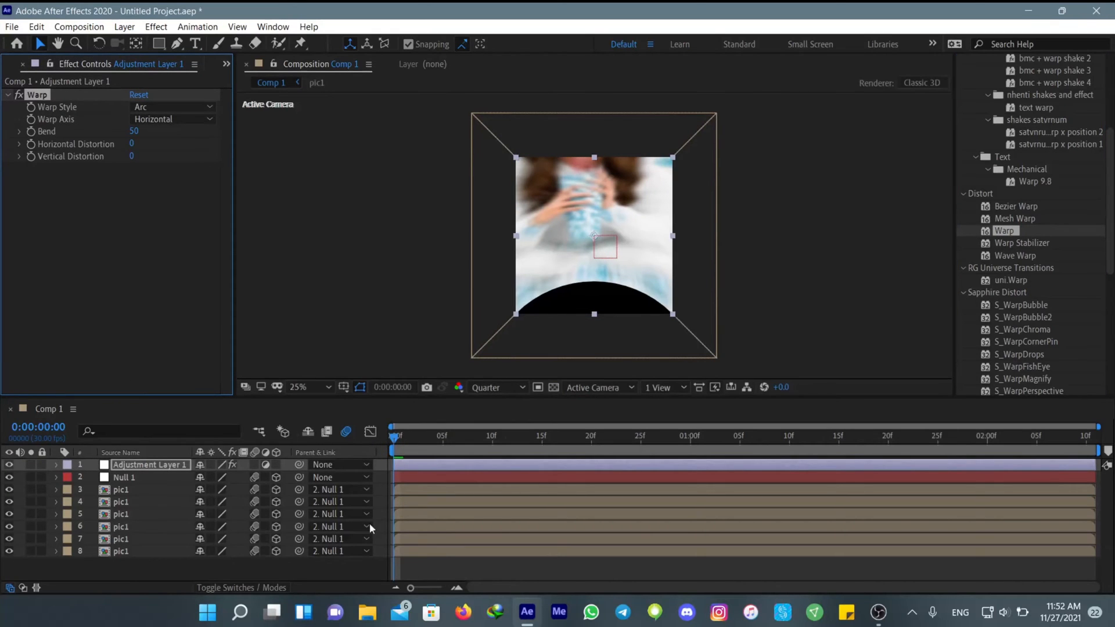
Set the Warp Style to Squeeze and the Warp Axis to Vertical
{"action": "left_click", "coordinate": [172, 108]}
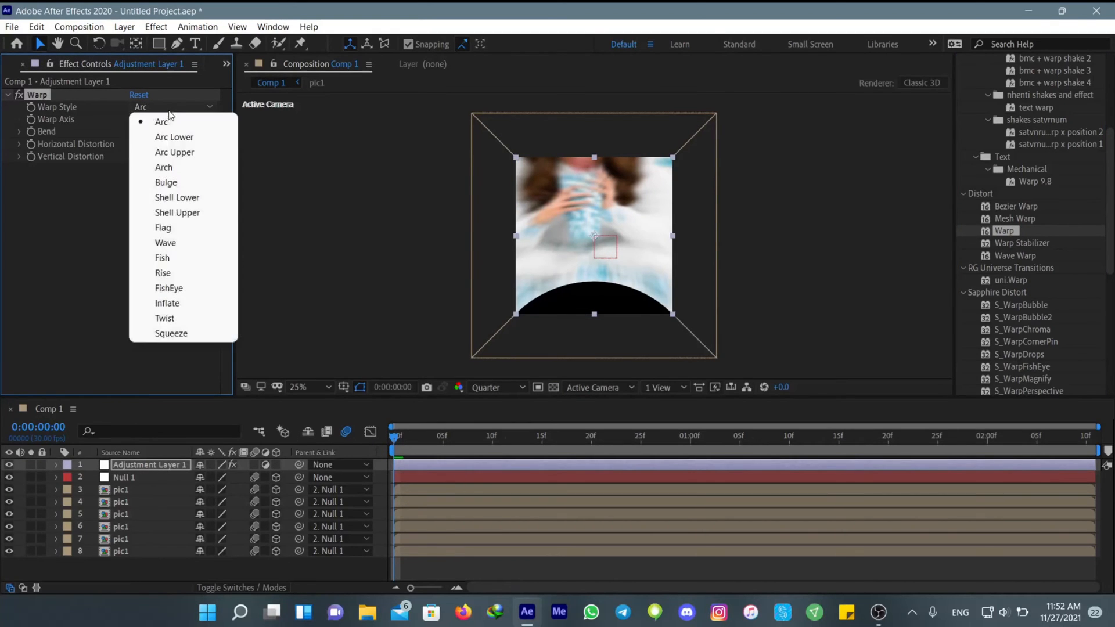
{"action": "left_click", "coordinate": [157, 331]}
{"action": "left_click", "coordinate": [172, 119]}
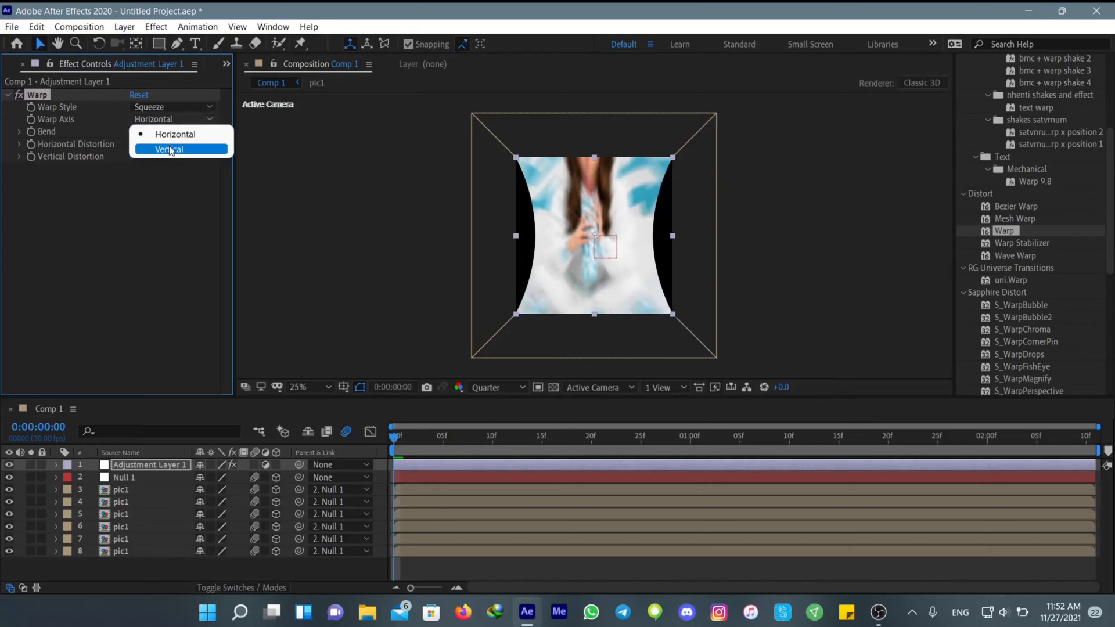
{"action": "left_click", "coordinate": [169, 149]}
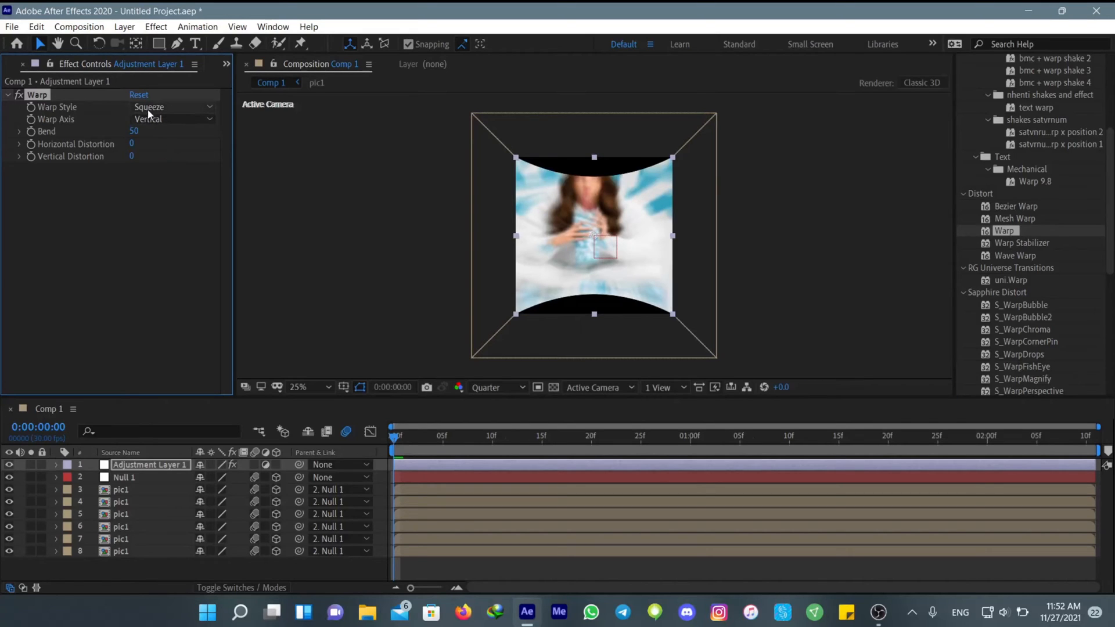
Keyframe the Warp Bend at 0 on the first frame and reveal the layer's keyframed properties
{"action": "left_click", "coordinate": [133, 132]}
{"action": "type", "text": "0"}
{"action": "key", "text": "Return"}
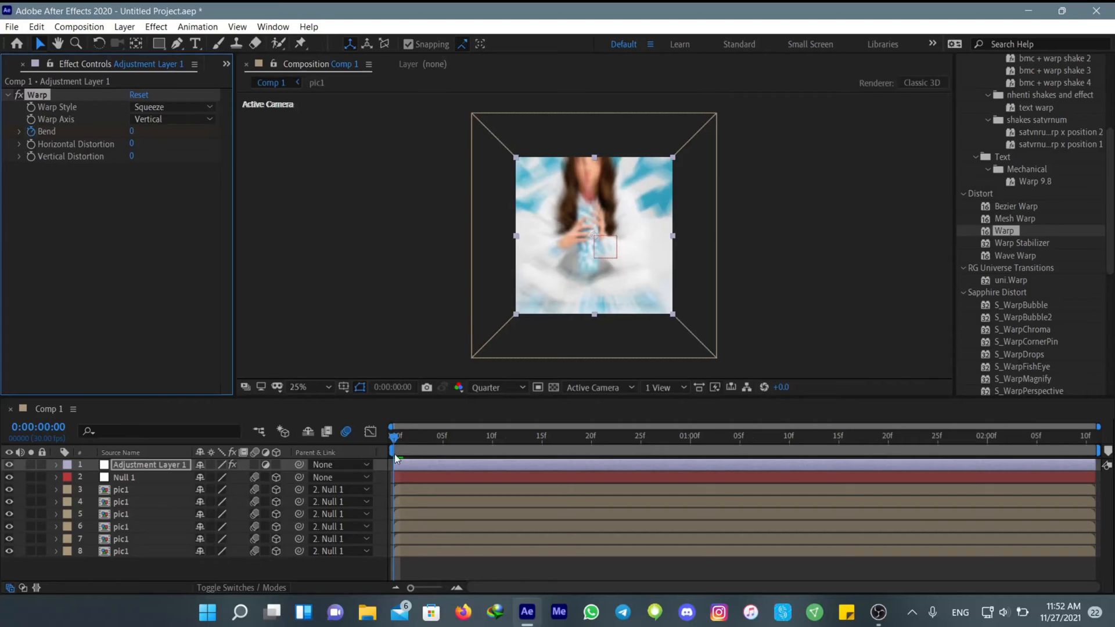
{"action": "key", "text": "u"}
Add a Bend keyframe of 20 at 0:00:00:11
{"action": "left_click_drag", "start_coordinate": [395, 437], "coordinate": [614, 471]}
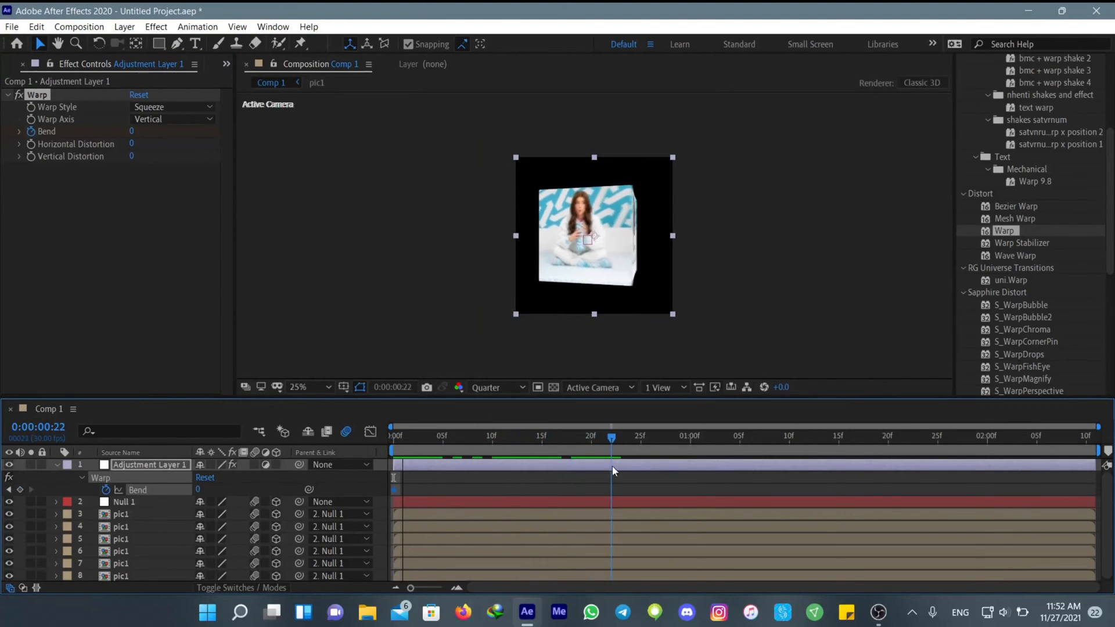
{"action": "left_click_drag", "start_coordinate": [619, 430], "coordinate": [503, 457]}
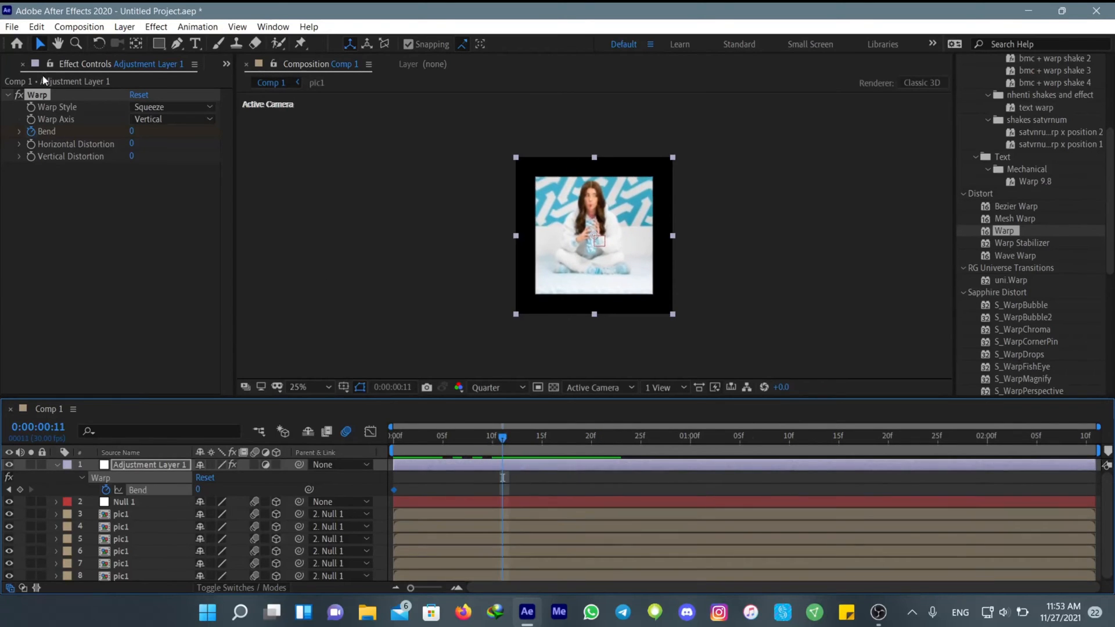
{"action": "left_click", "coordinate": [133, 132]}
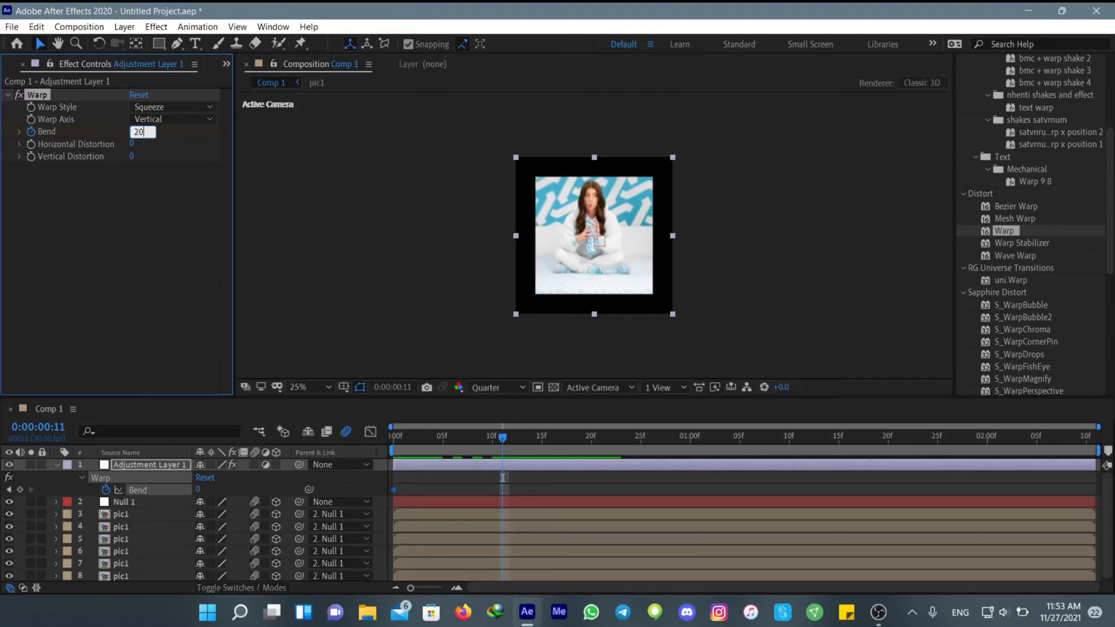
{"action": "type", "text": "20"}
{"action": "key", "text": "Return"}
Add a Bend keyframe of -12 at 0:00:00:23
{"action": "left_click_drag", "start_coordinate": [528, 455], "coordinate": [622, 459]}
{"action": "left_click", "coordinate": [136, 134]}
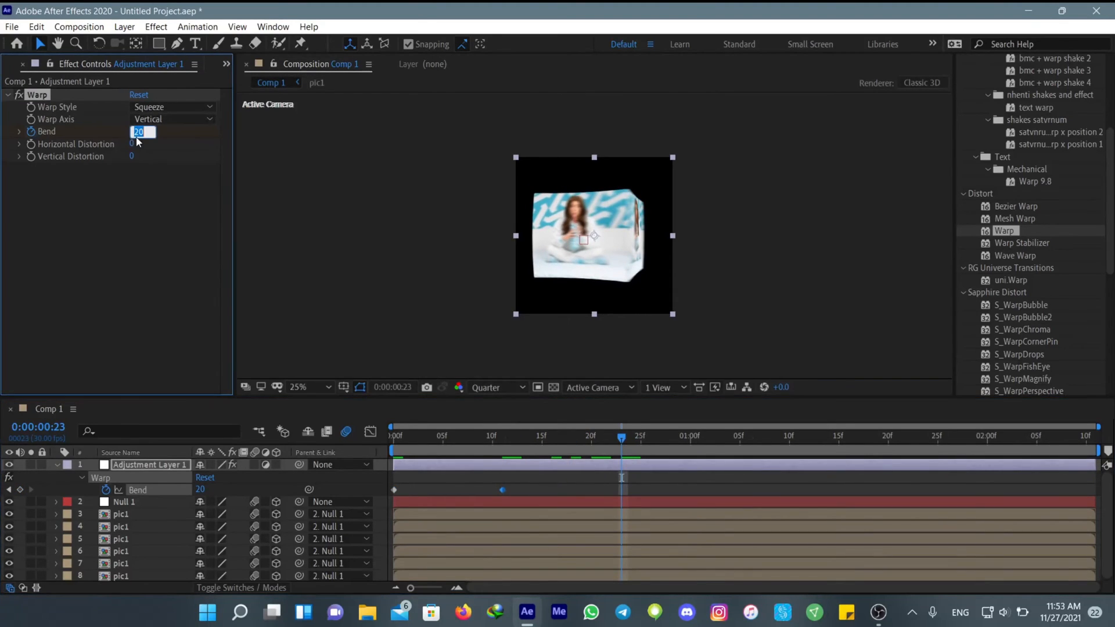
{"action": "type", "text": "-12"}
{"action": "key", "text": "Return"}
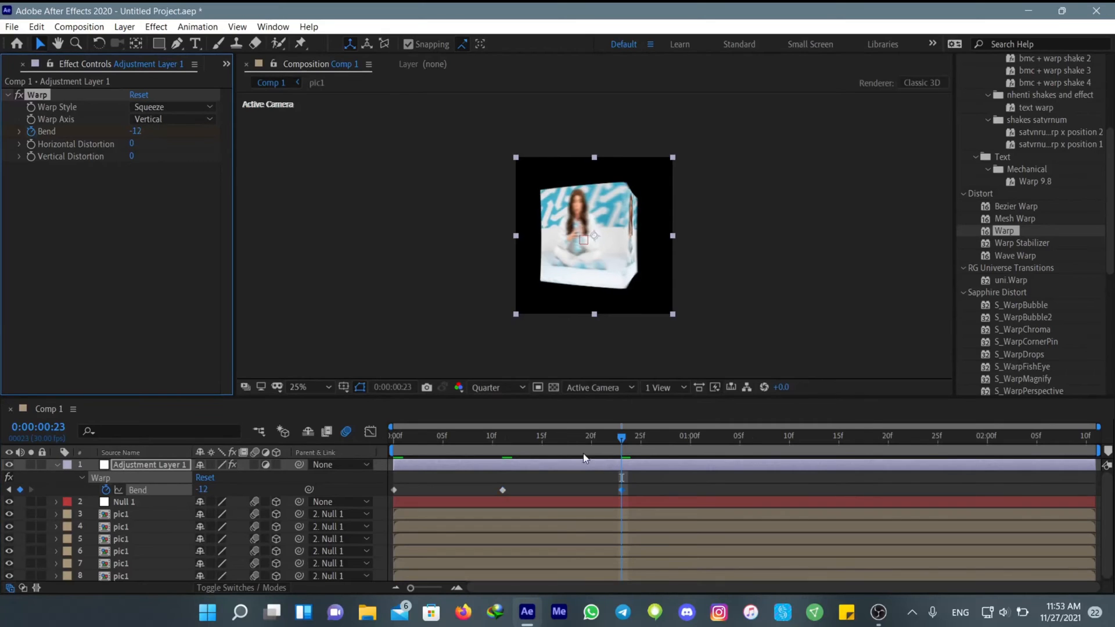
Add a Bend keyframe of 3 at 0:00:01:05
{"action": "left_click_drag", "start_coordinate": [625, 438], "coordinate": [741, 440]}
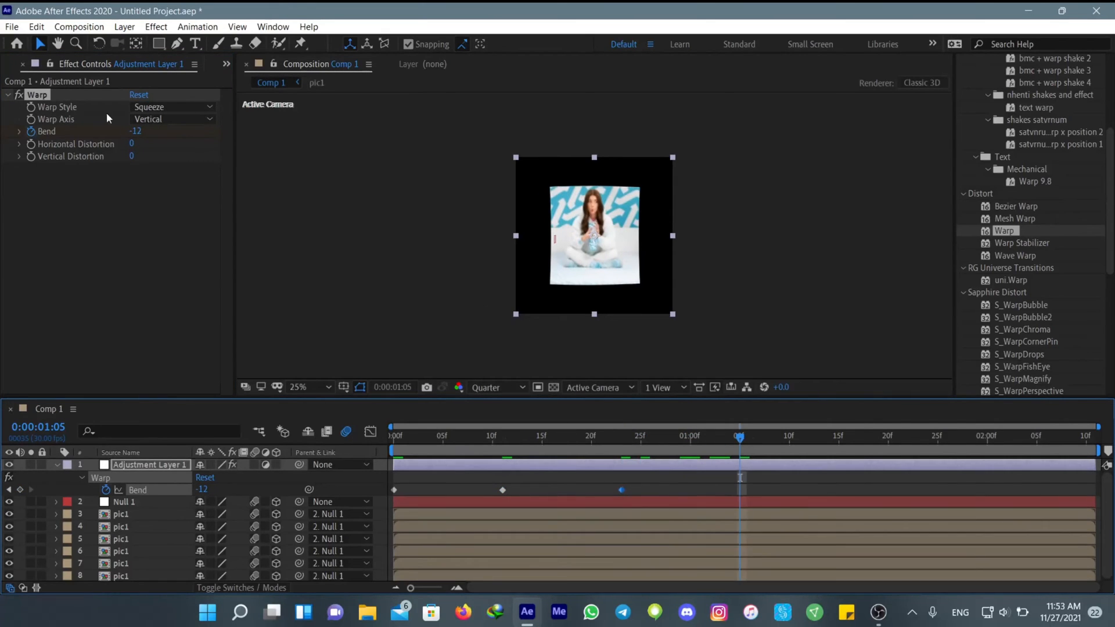
{"action": "left_click", "coordinate": [133, 133]}
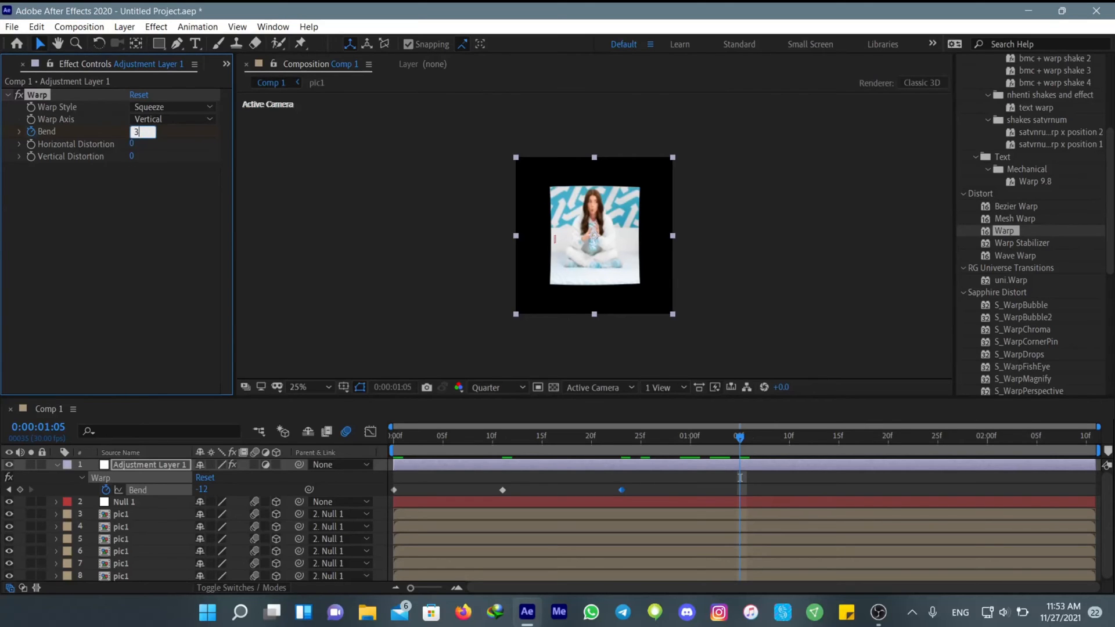
{"action": "type", "text": "3"}
{"action": "key", "text": "Return"}
Add a Bend keyframe of 0 at 0:00:01:16
{"action": "left_click_drag", "start_coordinate": [744, 459], "coordinate": [848, 444]}
{"action": "left_click", "coordinate": [134, 134]}
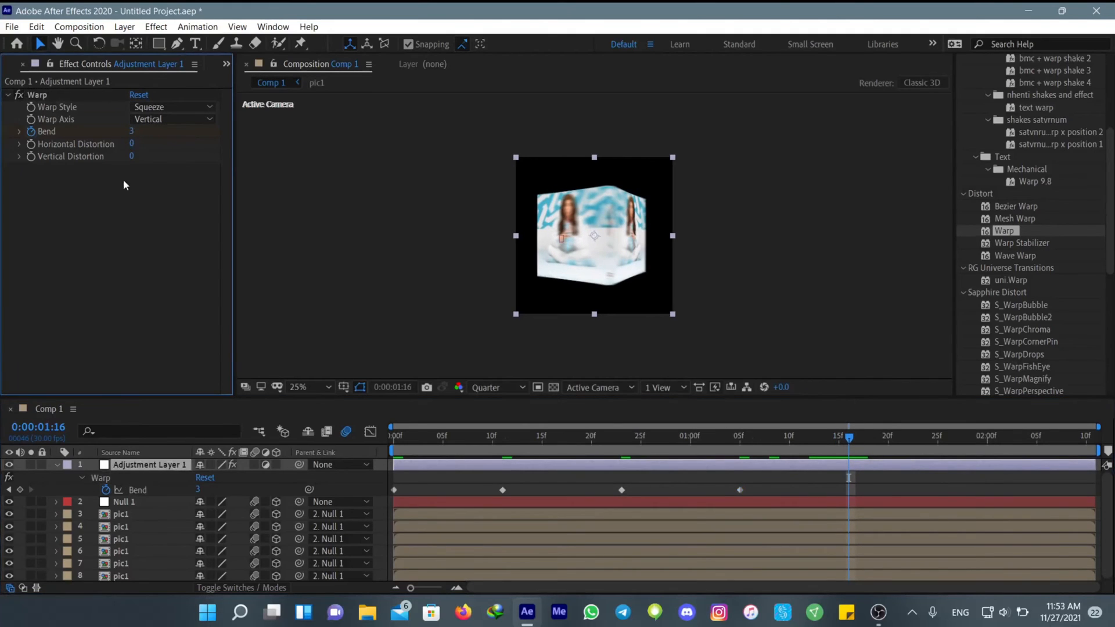
{"action": "type", "text": "0"}
{"action": "key", "text": "Return"}
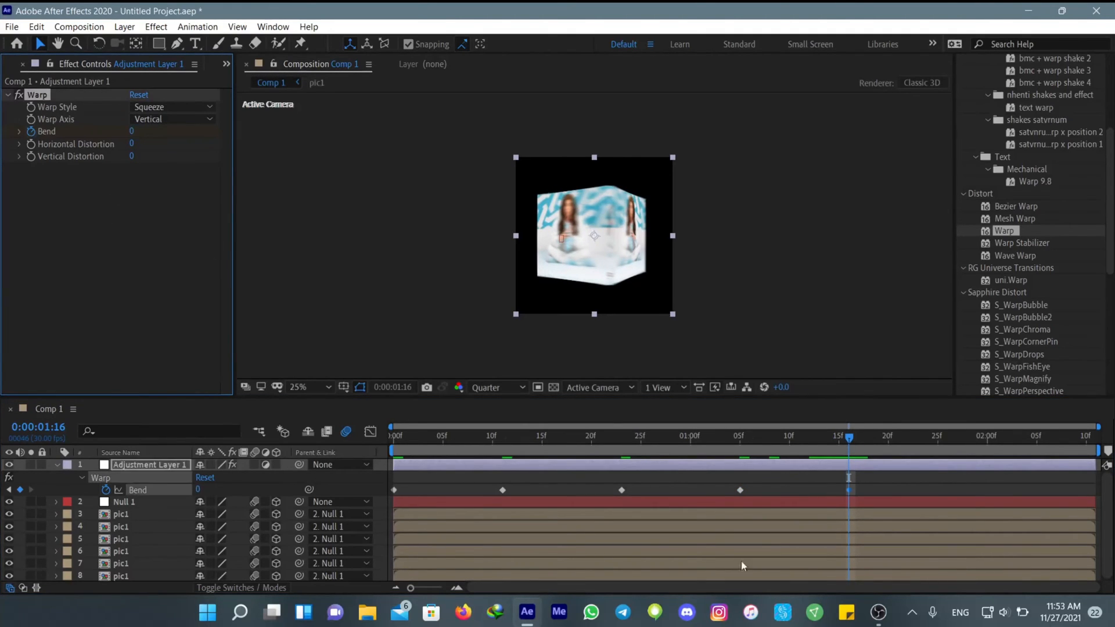
Preview the warp animation and shift the adjustment layer to start at about frame 8, checking it with another preview
{"action": "left_click_drag", "start_coordinate": [841, 440], "coordinate": [339, 450]}
{"action": "key", "text": "space"}
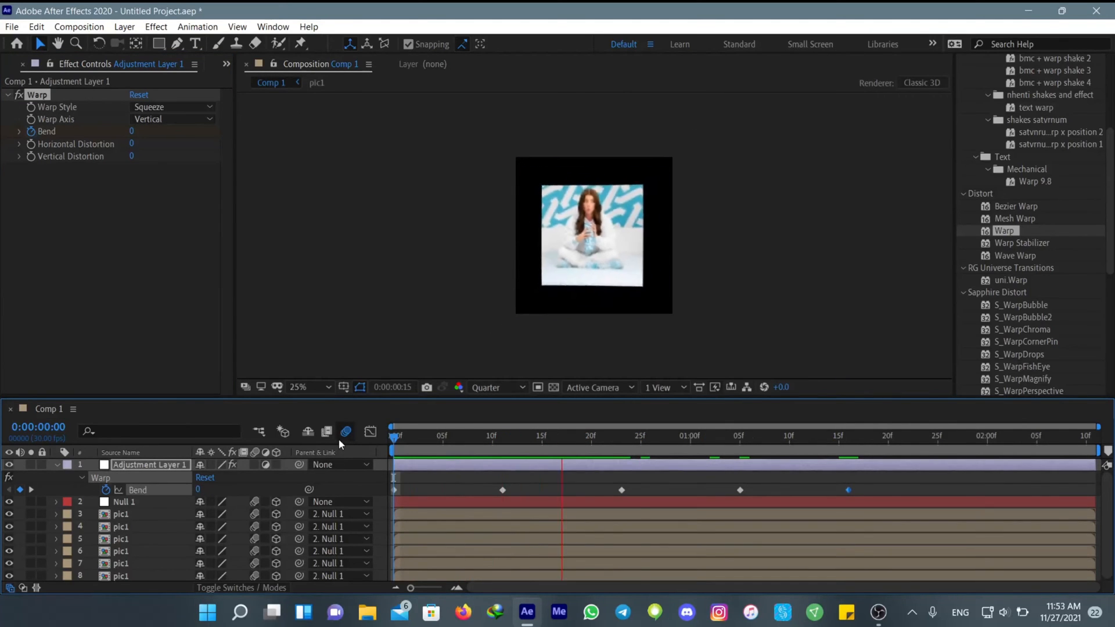
{"action": "left_click_drag", "start_coordinate": [467, 467], "coordinate": [386, 481]}
{"action": "key", "text": "space"}
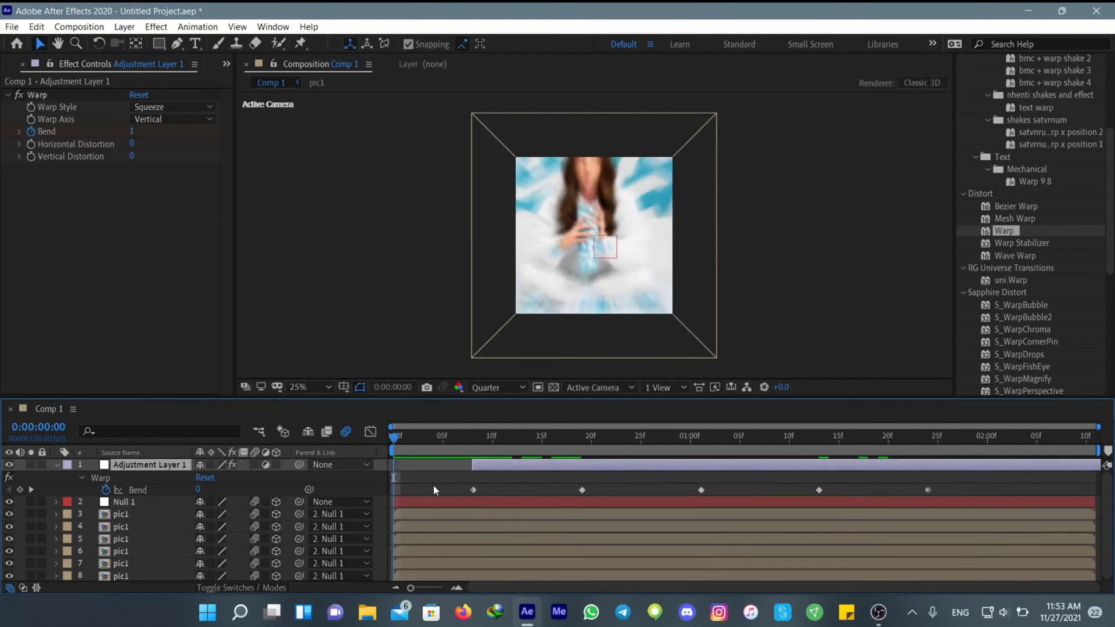
{"action": "key", "text": "space"}
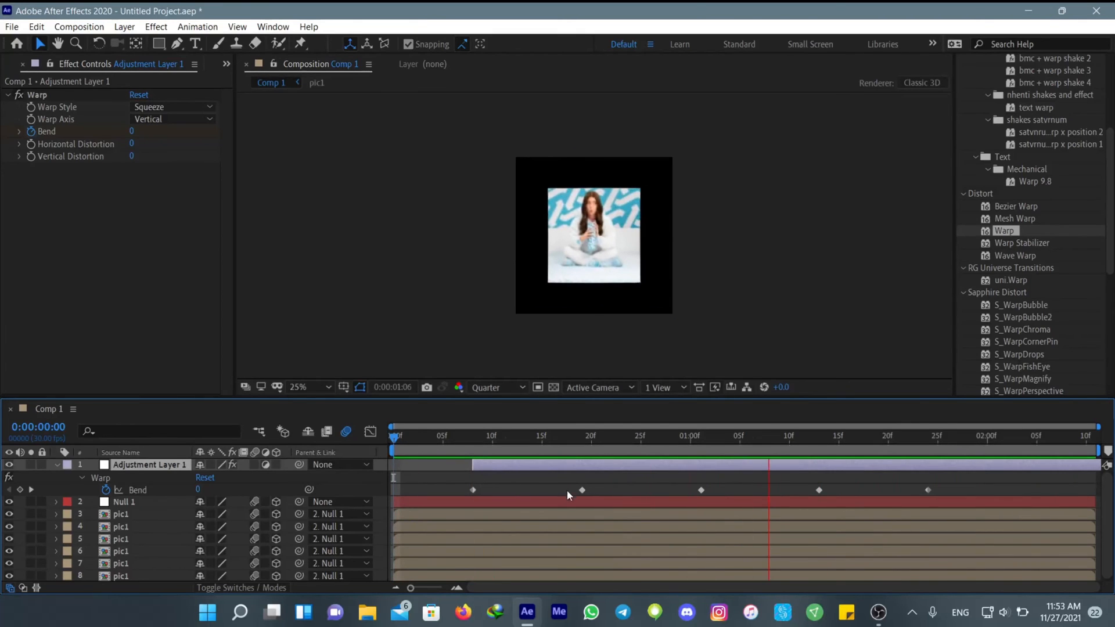
{"action": "key", "text": "space"}
Duplicate the warp adjustment layer and shift the copy to start at about 0:00:01:01
{"action": "left_click", "coordinate": [582, 491]}
{"action": "left_click", "coordinate": [548, 473]}
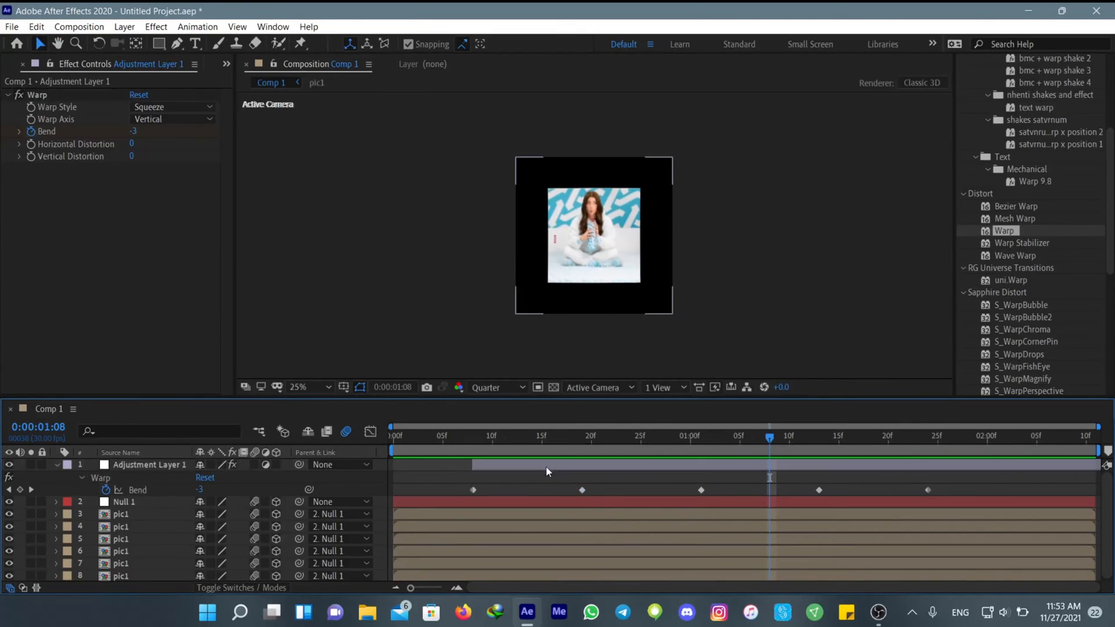
{"action": "left_click", "coordinate": [546, 466]}
{"action": "key", "text": "ctrl+d"}
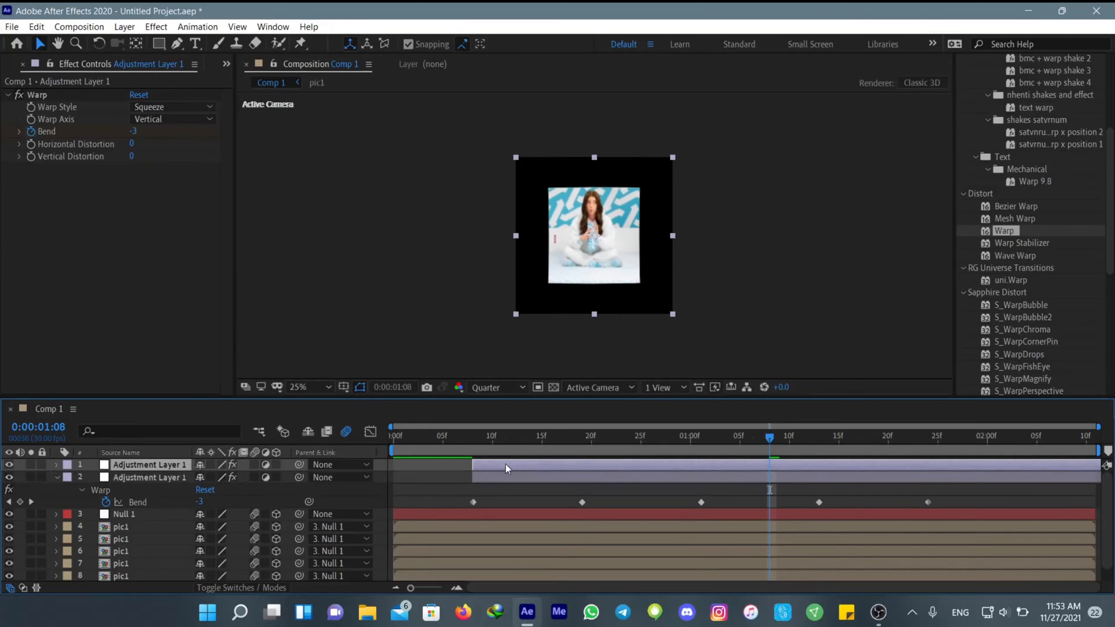
{"action": "left_click_drag", "start_coordinate": [505, 465], "coordinate": [708, 477]}
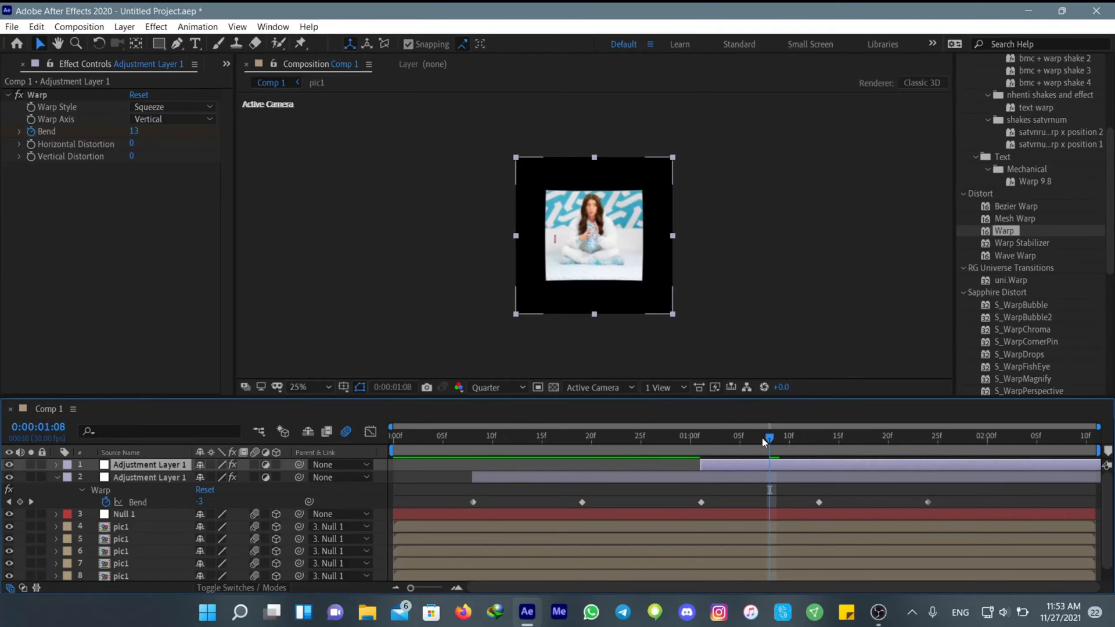
Preview from the start and nudge the duplicated adjustment layer to start at about 0:00:01:02
{"action": "left_click_drag", "start_coordinate": [762, 438], "coordinate": [279, 468]}
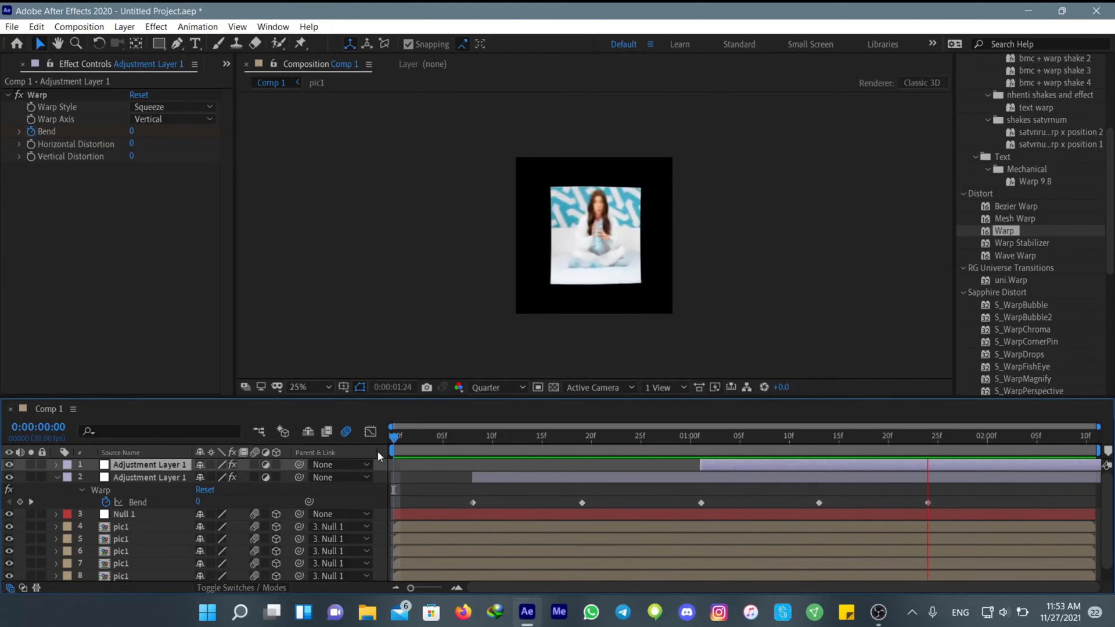
{"action": "left_click_drag", "start_coordinate": [737, 466], "coordinate": [746, 466]}
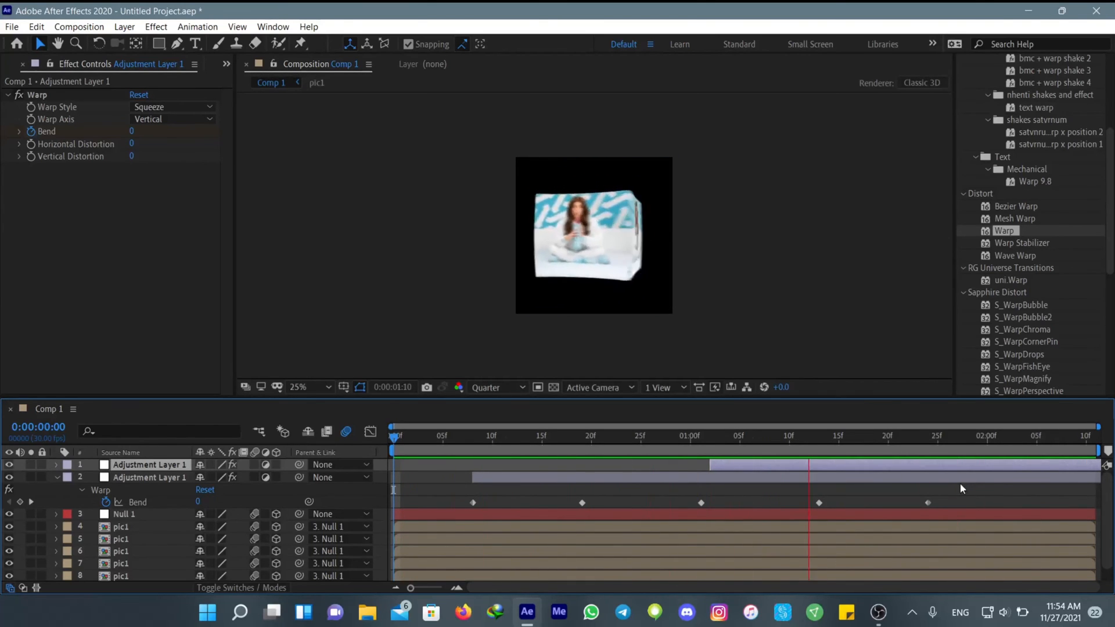
{"action": "key", "text": "space"}
Pre-compose both adjustment layers, Null 1 and all pic1 layers as Pre-comp 1, moving all attributes into the new composition
{"action": "left_click", "coordinate": [978, 490]}
{"action": "key", "text": "s"}
{"action": "key", "text": "s"}
{"action": "left_click_drag", "start_coordinate": [992, 439], "coordinate": [347, 516]}
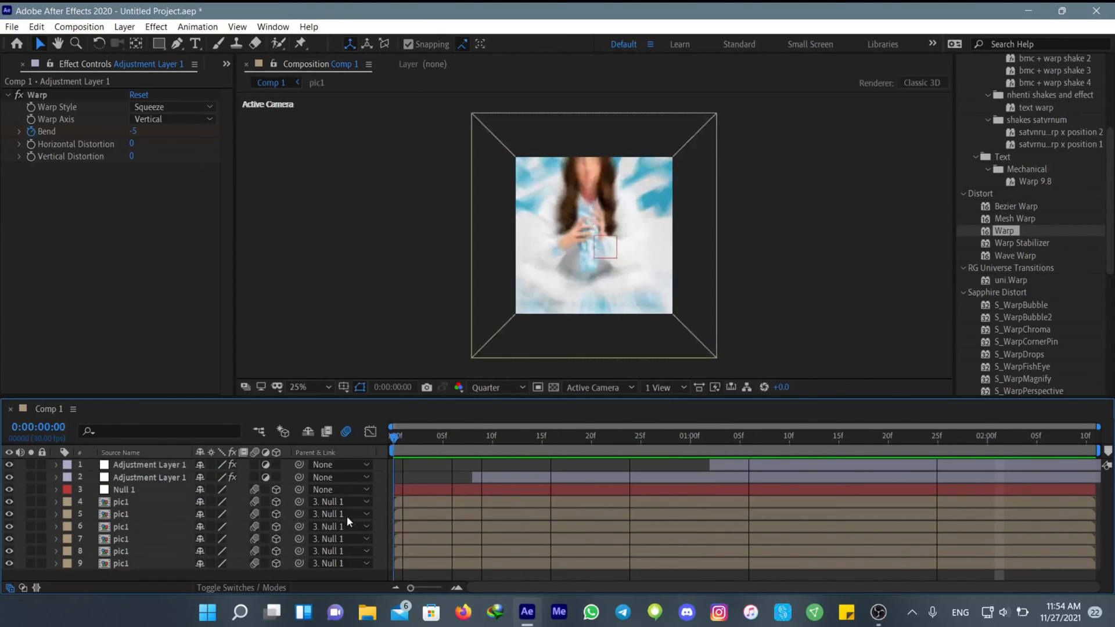
{"action": "left_click", "coordinate": [159, 465]}
{"action": "left_click", "coordinate": [126, 565], "text": "shift"}
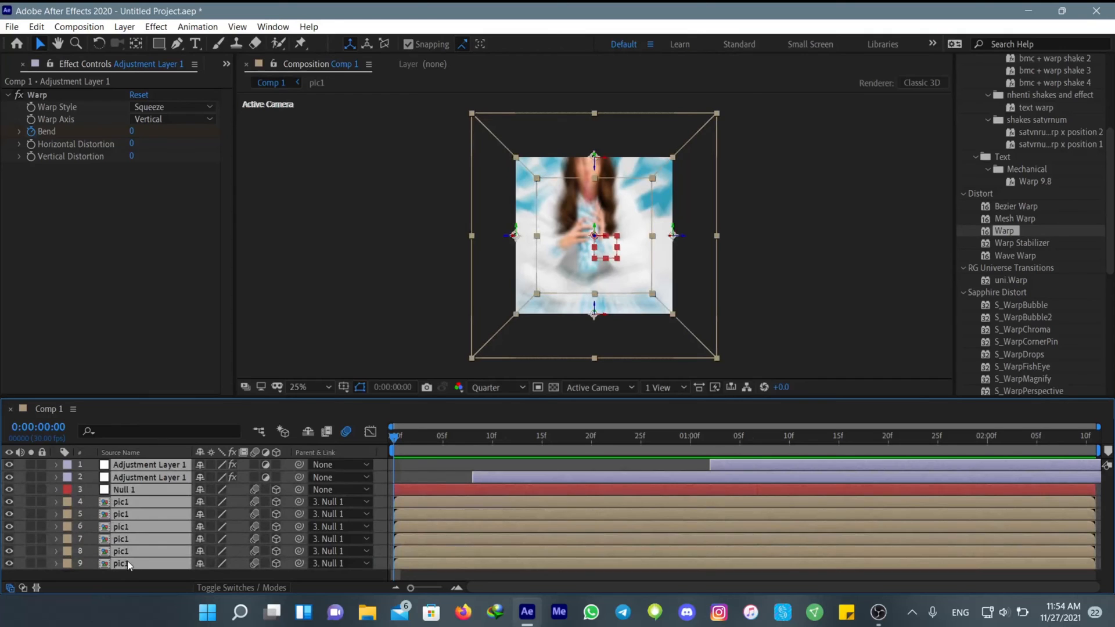
{"action": "right_click", "coordinate": [499, 512]}
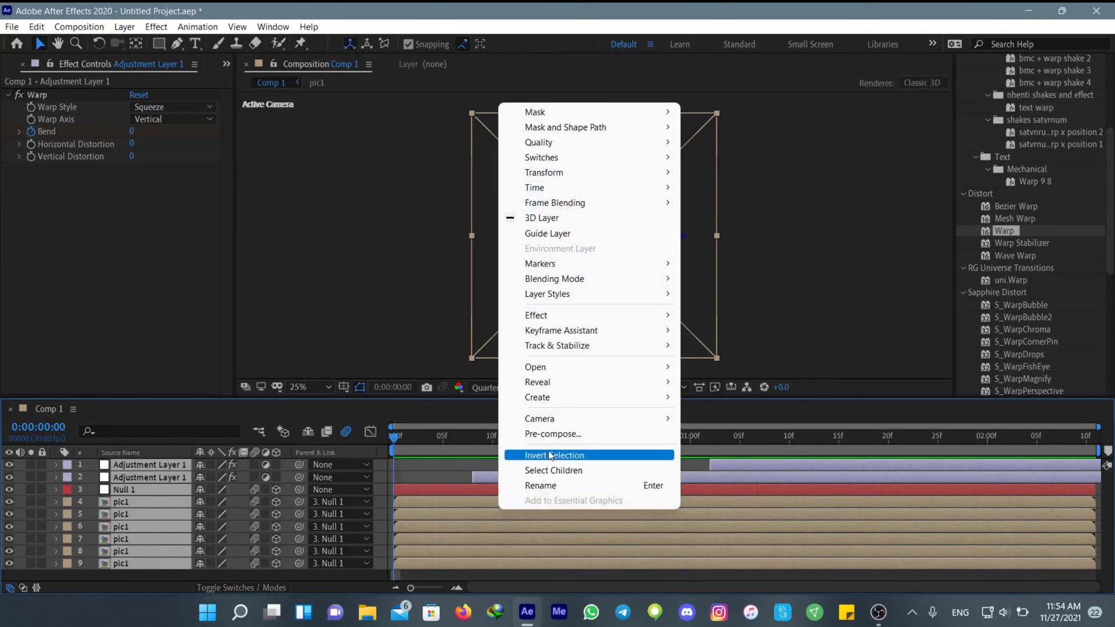
{"action": "left_click", "coordinate": [540, 434]}
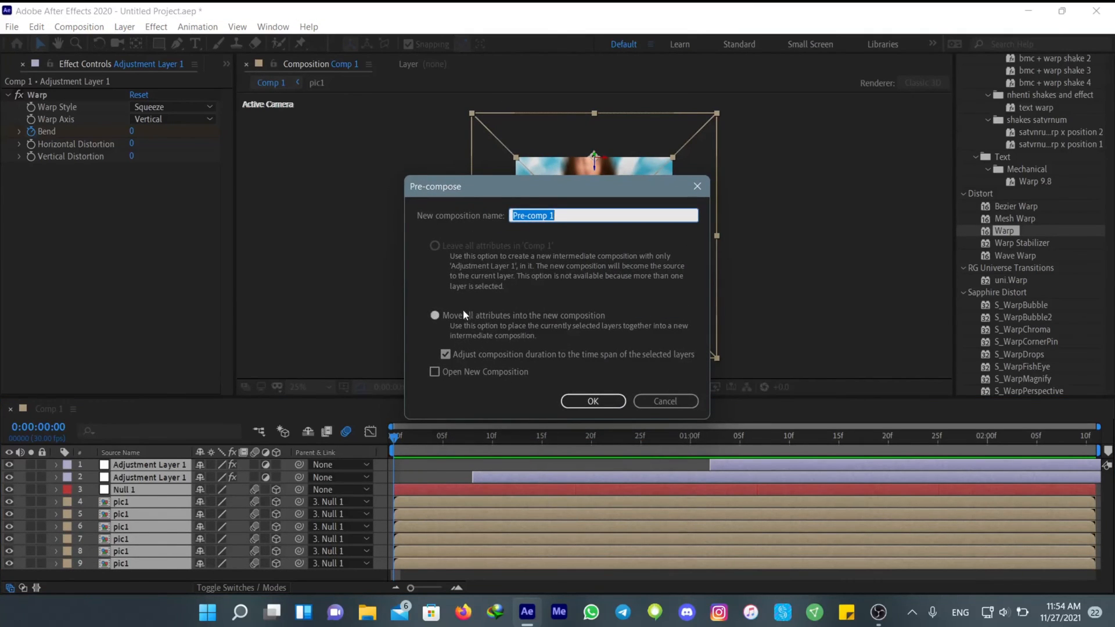
{"action": "left_click", "coordinate": [586, 401]}
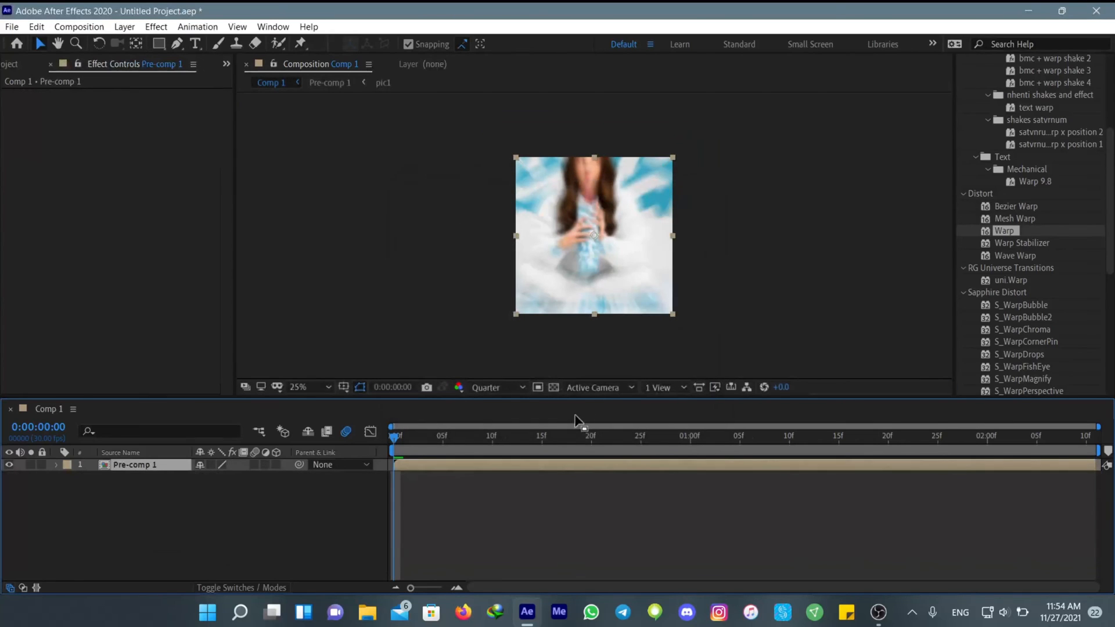
Duplicate the Pre-comp 1 layer in Comp 1
{"action": "right_click", "coordinate": [562, 463]}
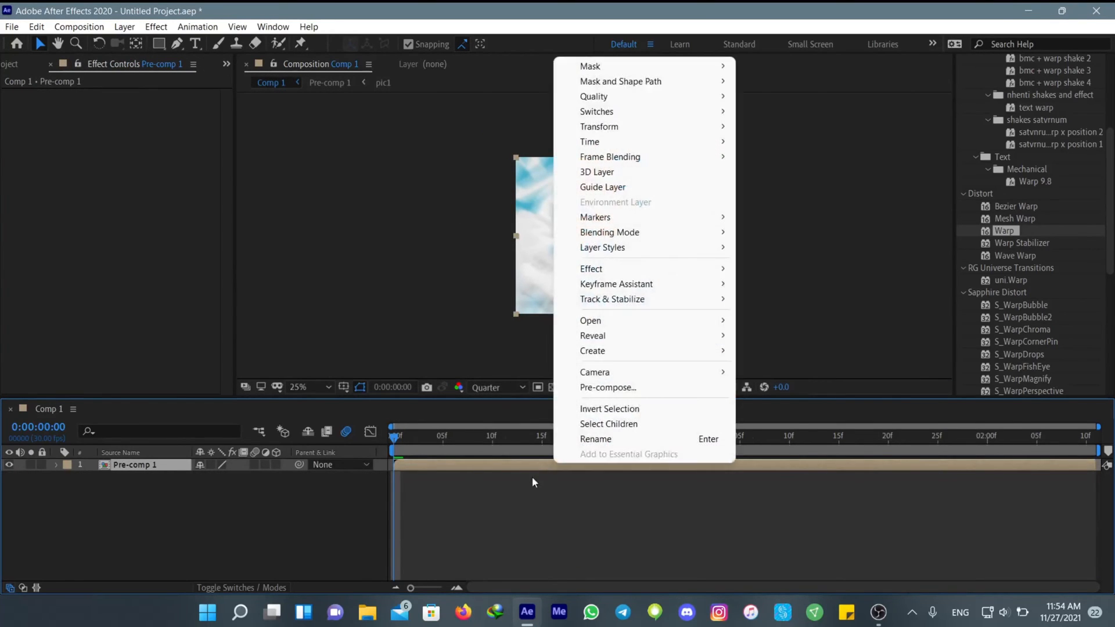
{"action": "left_click", "coordinate": [532, 477]}
{"action": "left_click", "coordinate": [507, 466]}
{"action": "key", "text": "ctrl+d"}
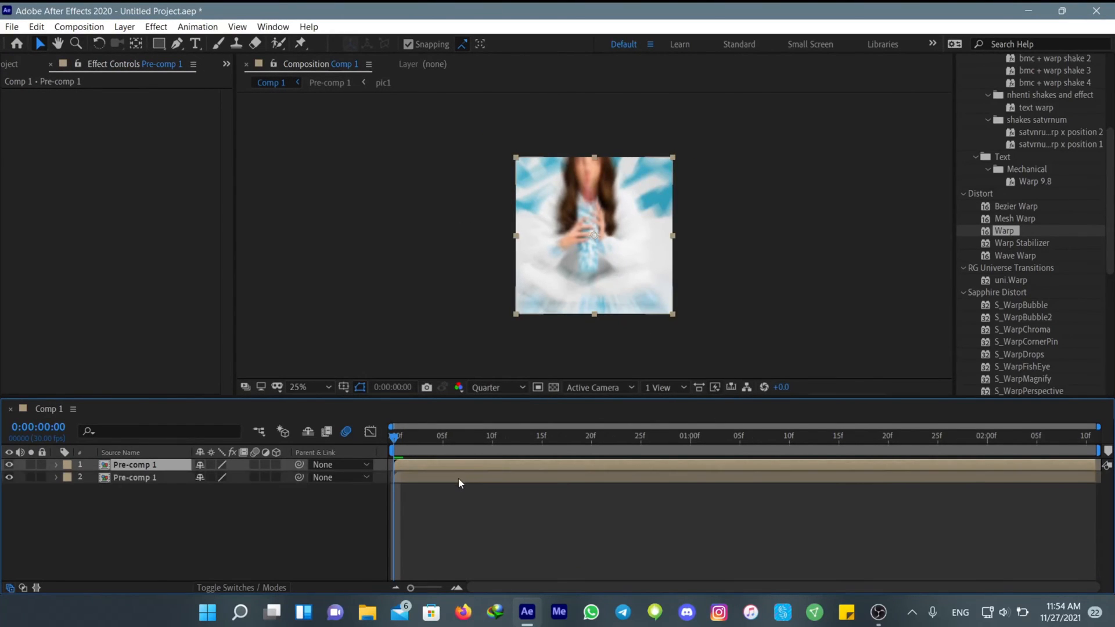
Enlarge the lower Pre-comp 1 layer to more than double its size so it overfills the frame as a background
{"action": "left_click", "coordinate": [456, 479]}
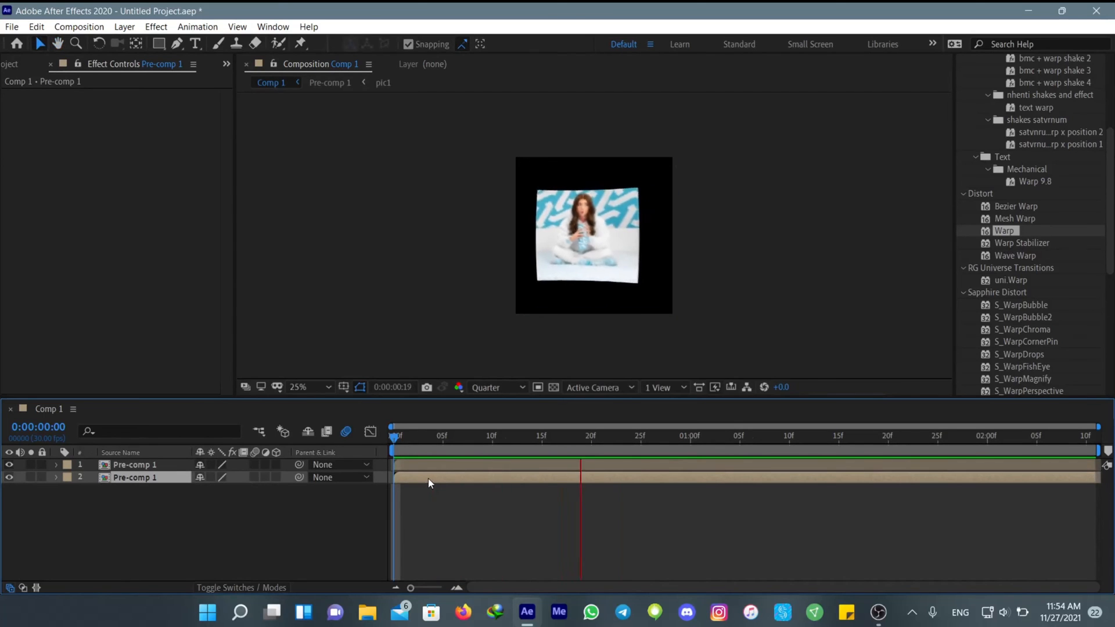
{"action": "key", "text": "s"}
{"action": "key", "text": "space"}
{"action": "left_click_drag", "start_coordinate": [889, 461], "coordinate": [602, 471]}
{"action": "key", "text": "s"}
{"action": "key", "text": "s"}
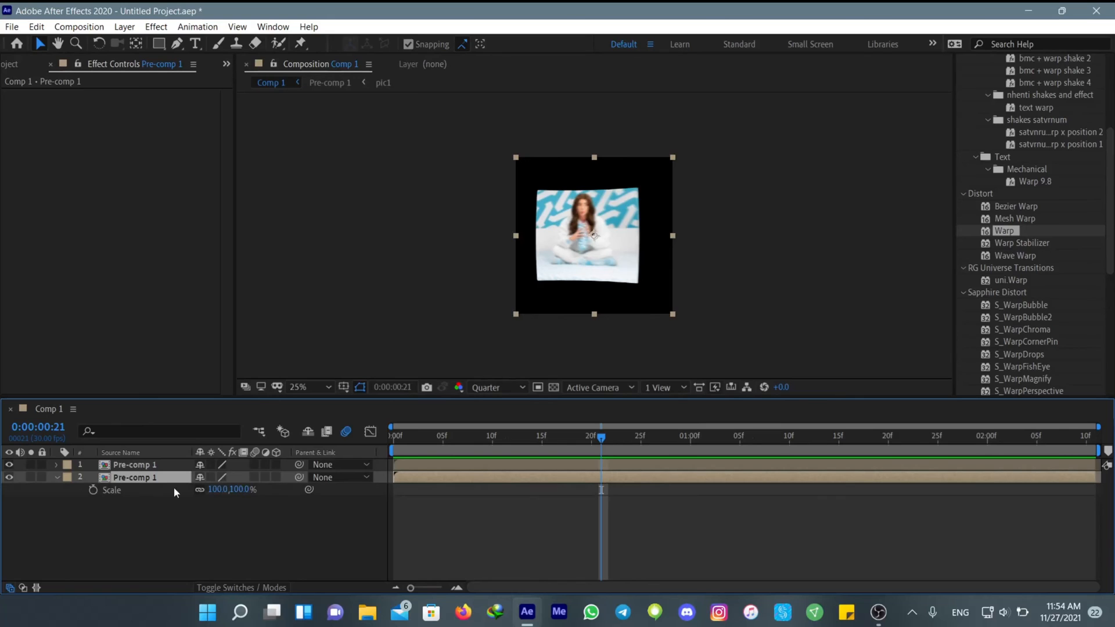
{"action": "left_click_drag", "start_coordinate": [226, 490], "coordinate": [312, 490]}
Set the lower Pre-comp 1 layer's opacity to 30% and preview the composition from the start
{"action": "key", "text": "t"}
{"action": "left_click", "coordinate": [205, 489]}
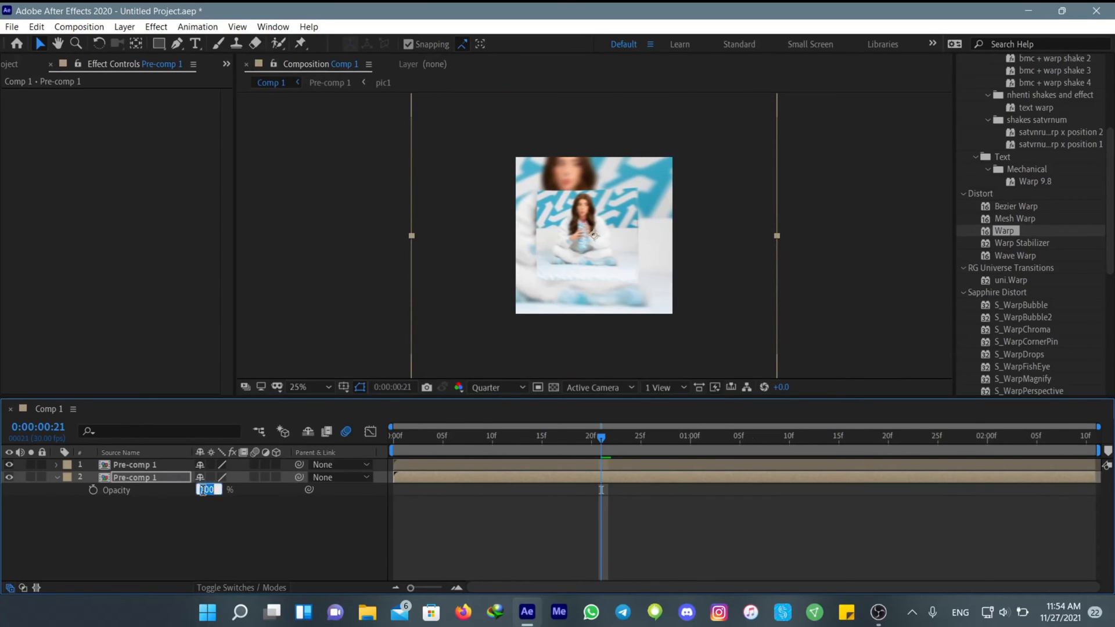
{"action": "type", "text": "30"}
{"action": "key", "text": "Return"}
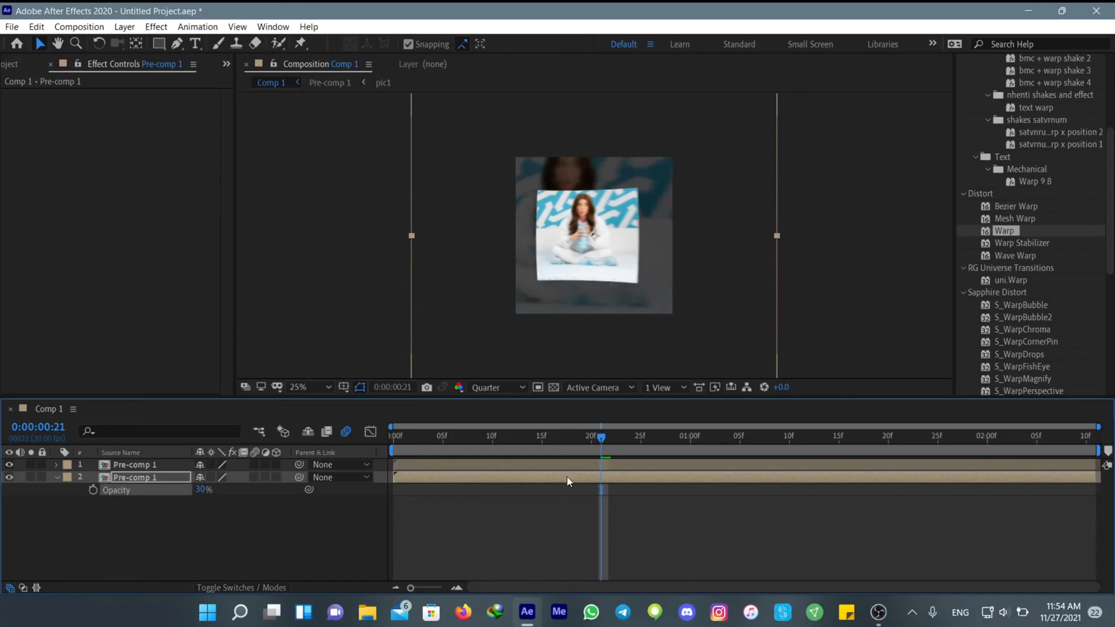
{"action": "left_click_drag", "start_coordinate": [601, 436], "coordinate": [395, 465]}
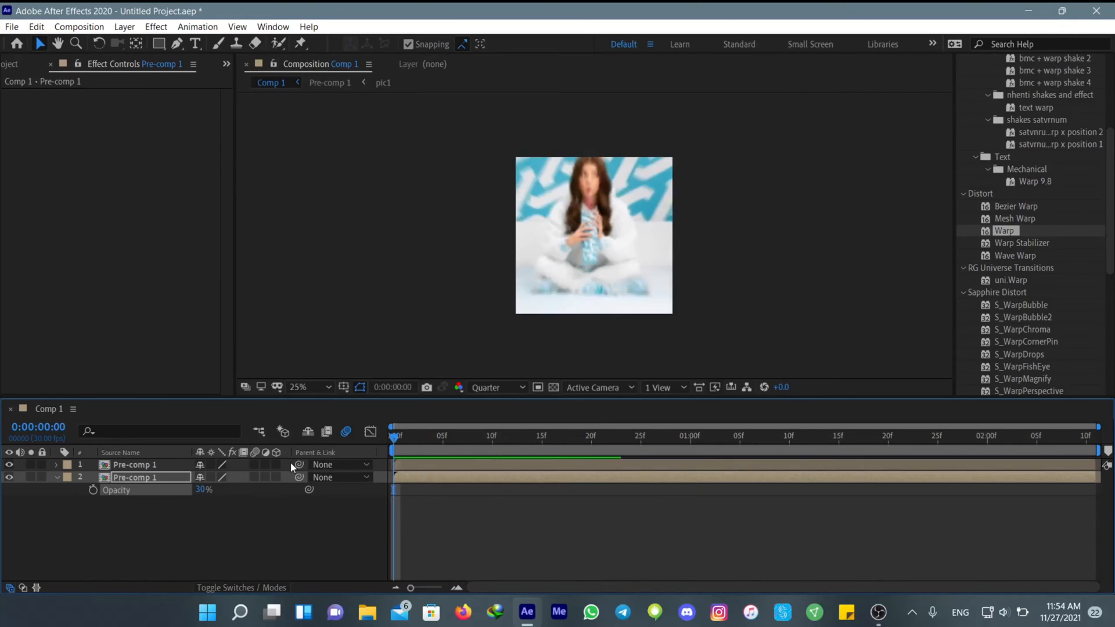
{"action": "key", "text": "space"}
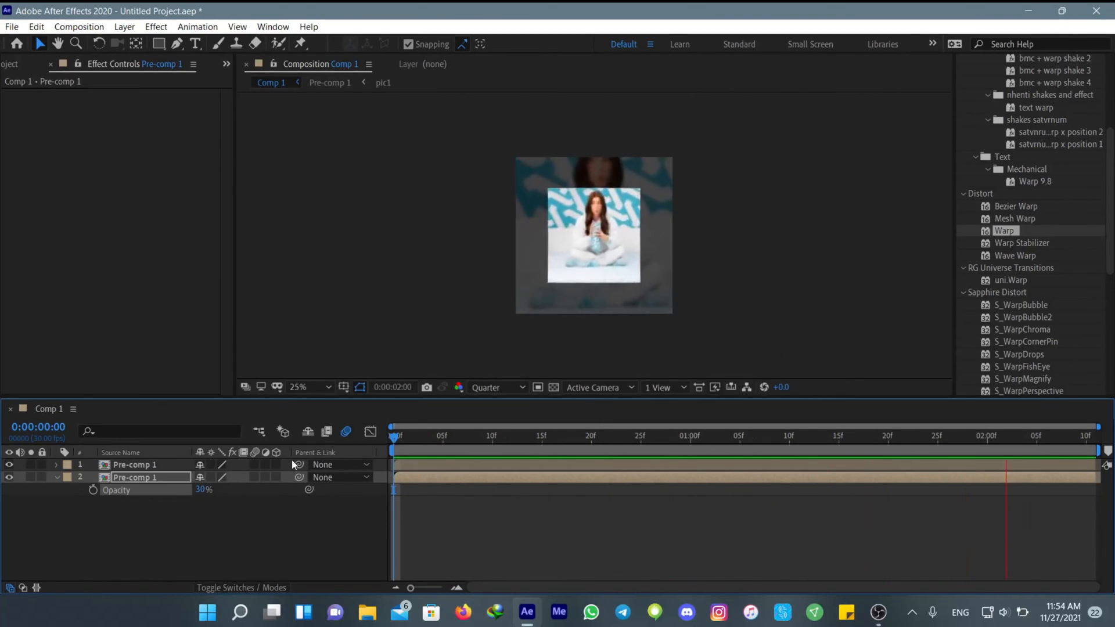
{"action": "key", "text": "space"}
Find the Flip + Flop preset and apply it to the lower Pre-comp 1 layer
{"action": "scroll", "coordinate": [1042, 193], "scroll_direction": "up", "scroll_amount": 5}
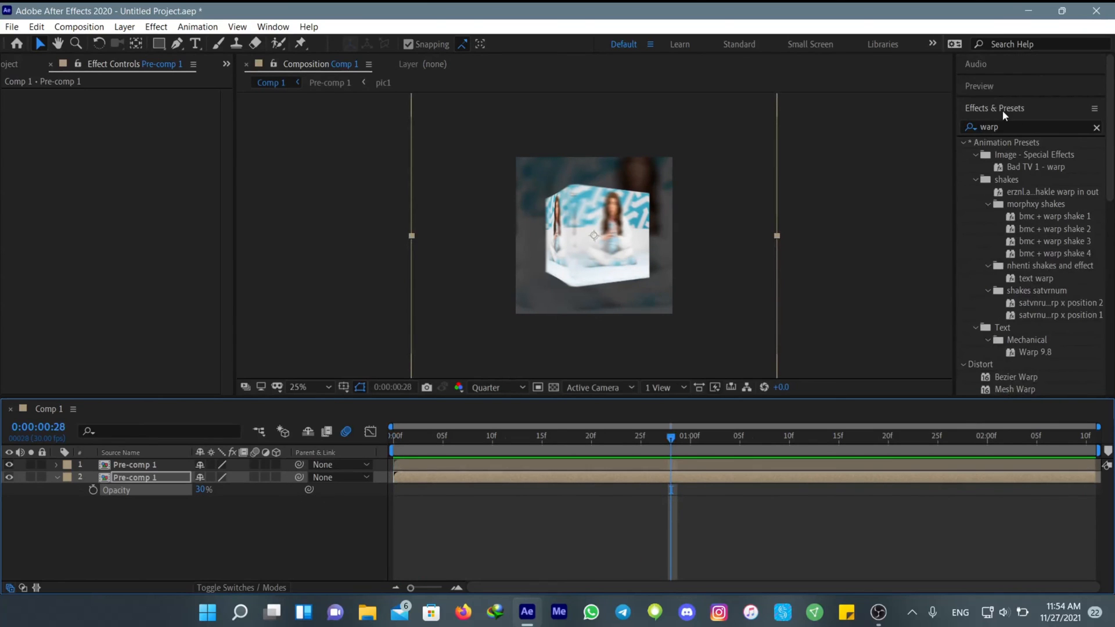
{"action": "double_click", "coordinate": [989, 127]}
{"action": "type", "text": "flip"}
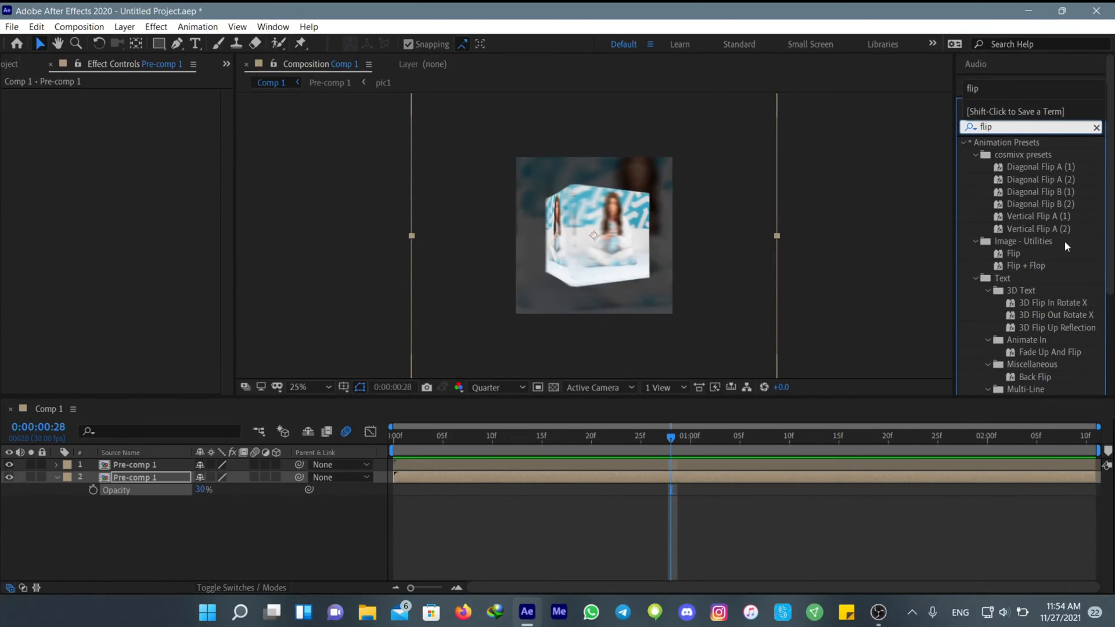
{"action": "double_click", "coordinate": [1026, 265]}
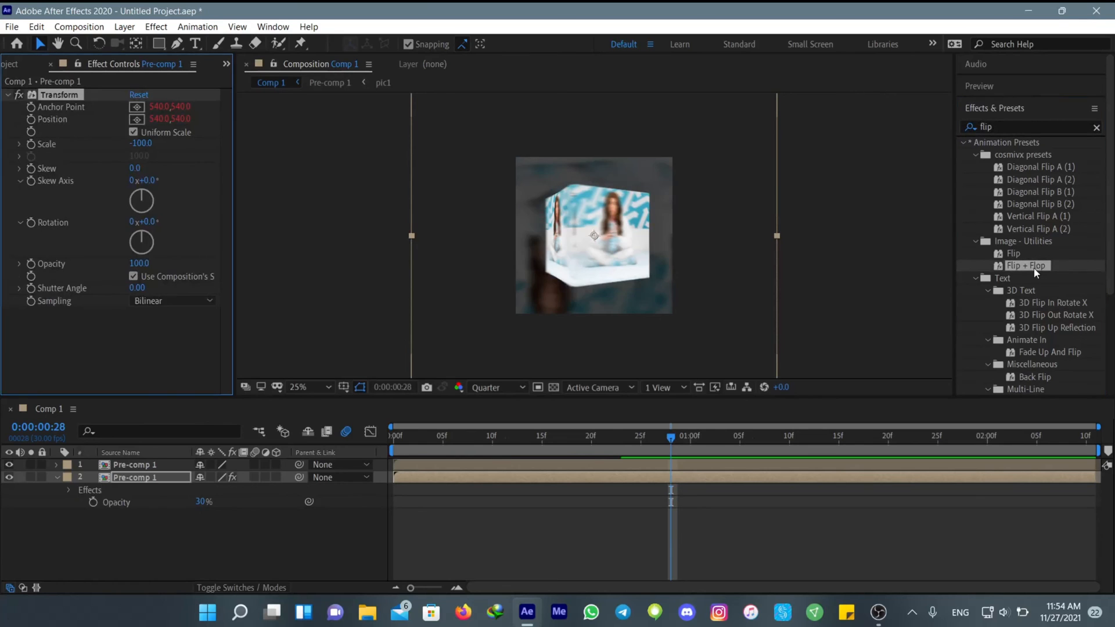
Preview the composition from the start and scrub to 0:00:00:20 to check the flipped background behind the cube
{"action": "left_click_drag", "start_coordinate": [604, 440], "coordinate": [372, 464]}
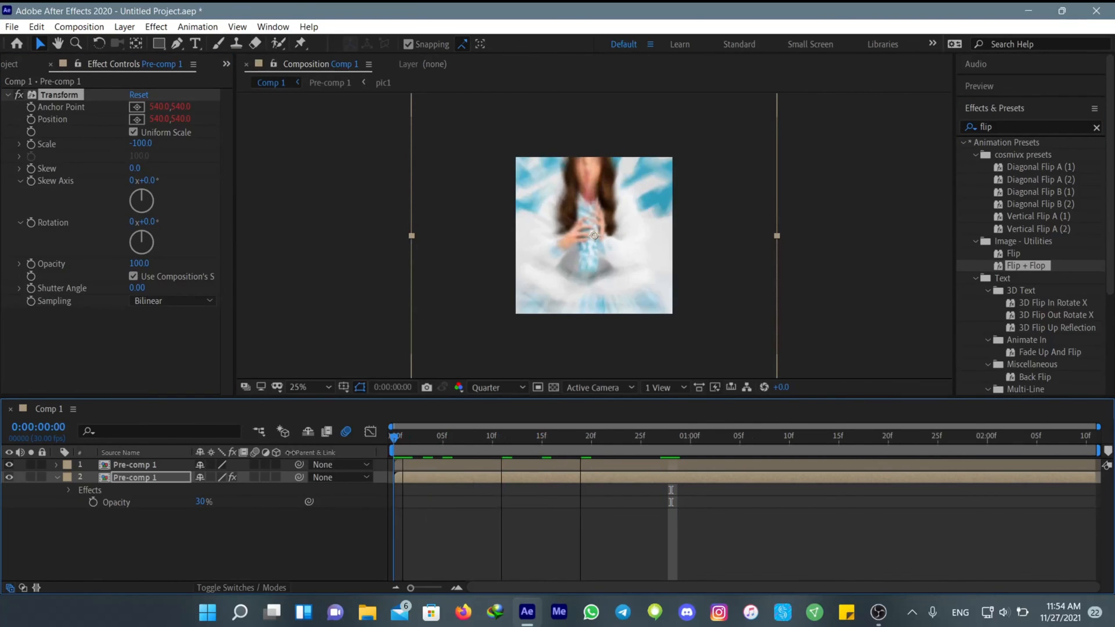
{"action": "key", "text": "space"}
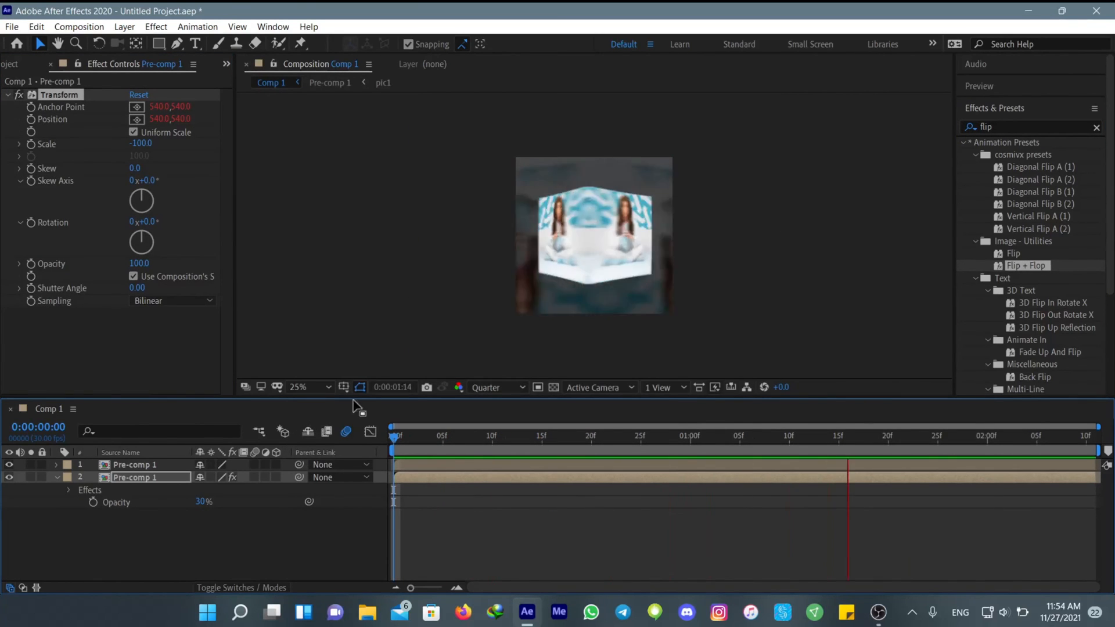
{"action": "key", "text": "space"}
{"action": "key", "text": "space"}
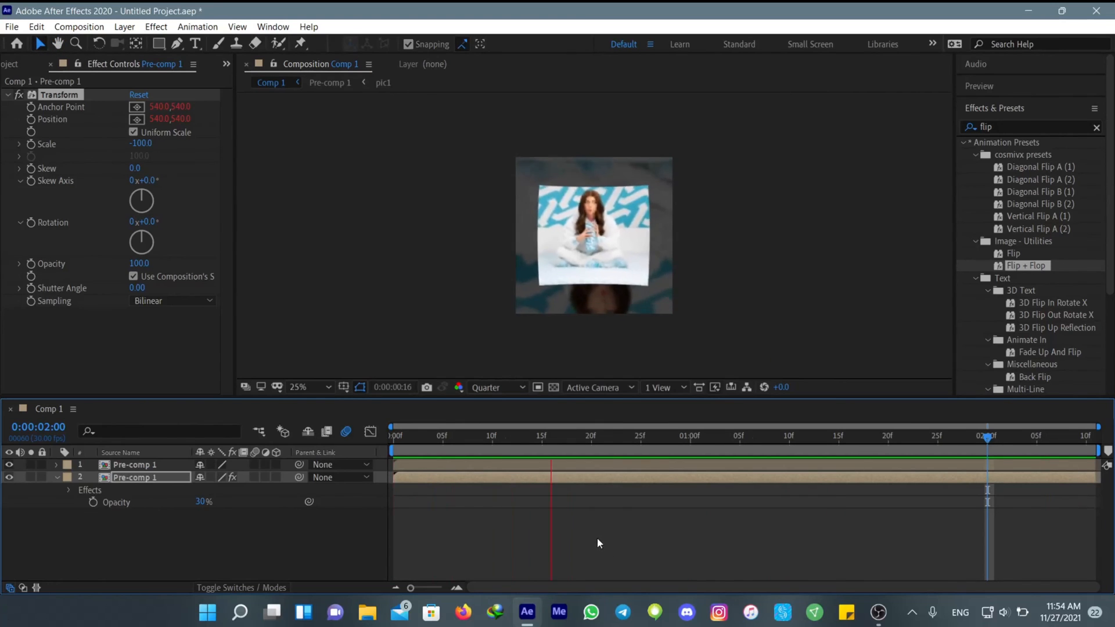
{"action": "key", "text": "space"}
{"action": "left_click", "coordinate": [587, 524]}
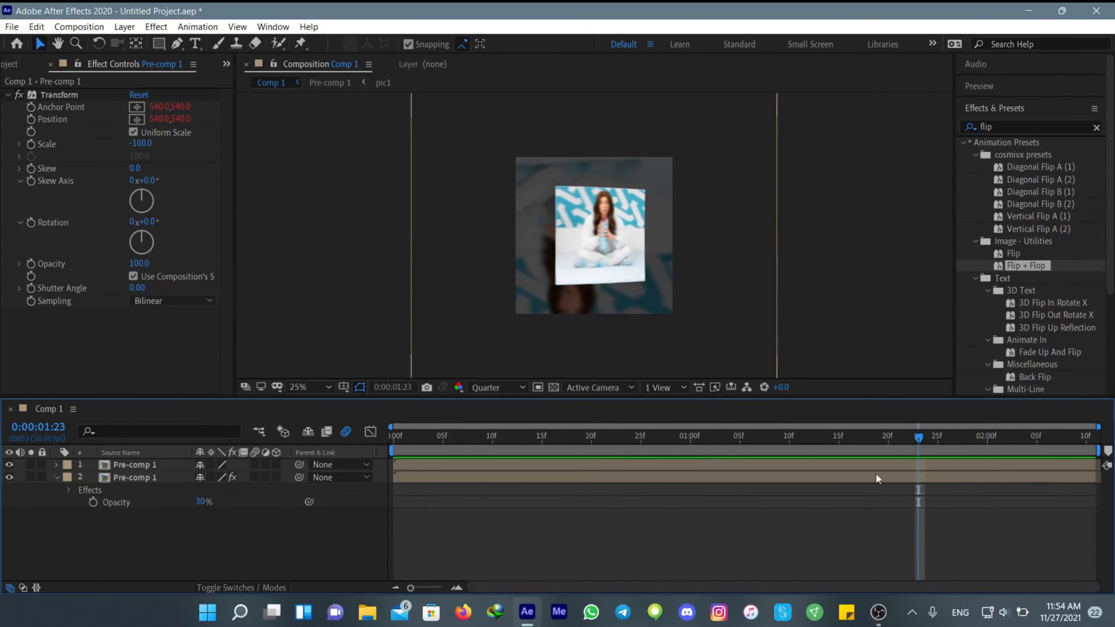
{"action": "key", "text": "space"}
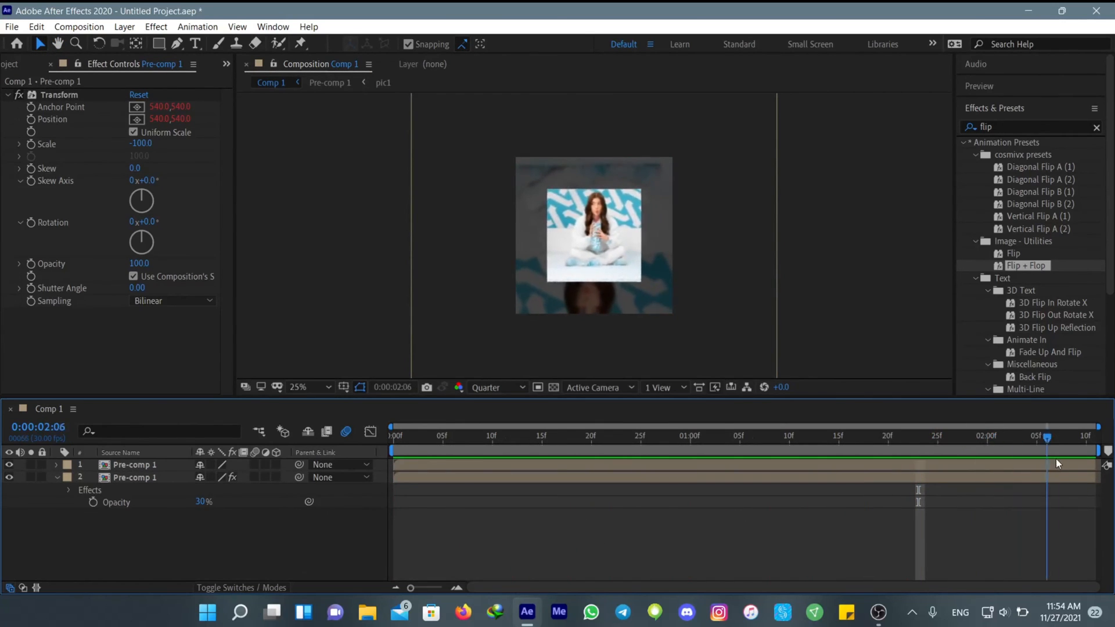
{"action": "left_click_drag", "start_coordinate": [622, 495], "coordinate": [580, 495]}
{"action": "left_click", "coordinate": [589, 478]}
{"action": "key", "text": "Page_Down"}
Apply S_DropShadow to the upper Pre-comp 1 layer and set its Shadow Opacity to 0.4
{"action": "left_click", "coordinate": [593, 466]}
{"action": "left_click", "coordinate": [1011, 127]}
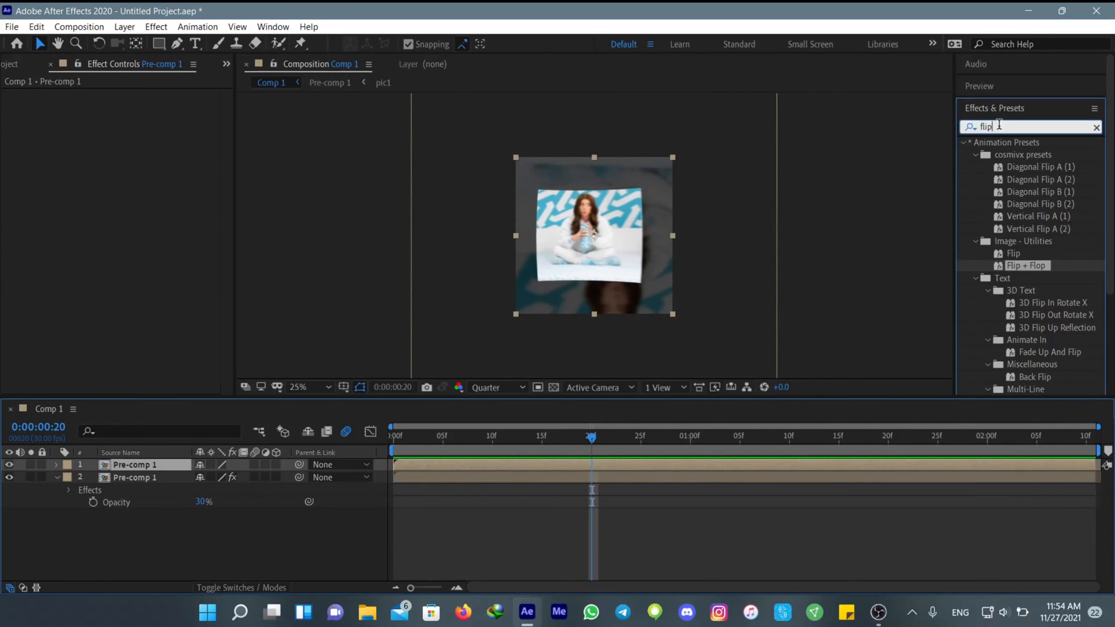
{"action": "type", "text": "drop"}
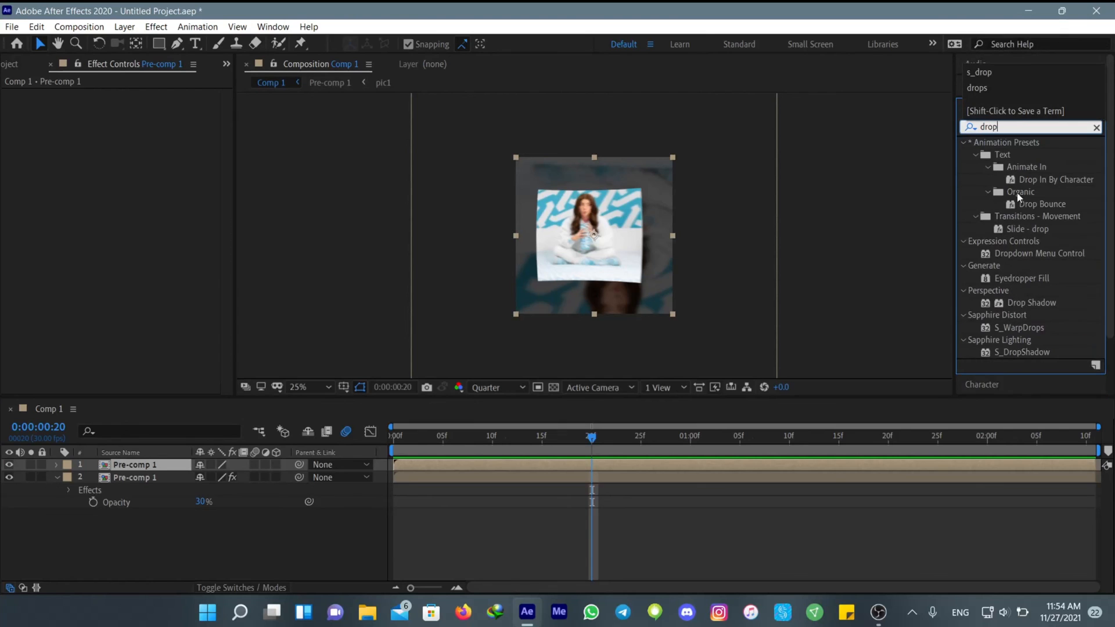
{"action": "left_click_drag", "start_coordinate": [1022, 352], "coordinate": [607, 466]}
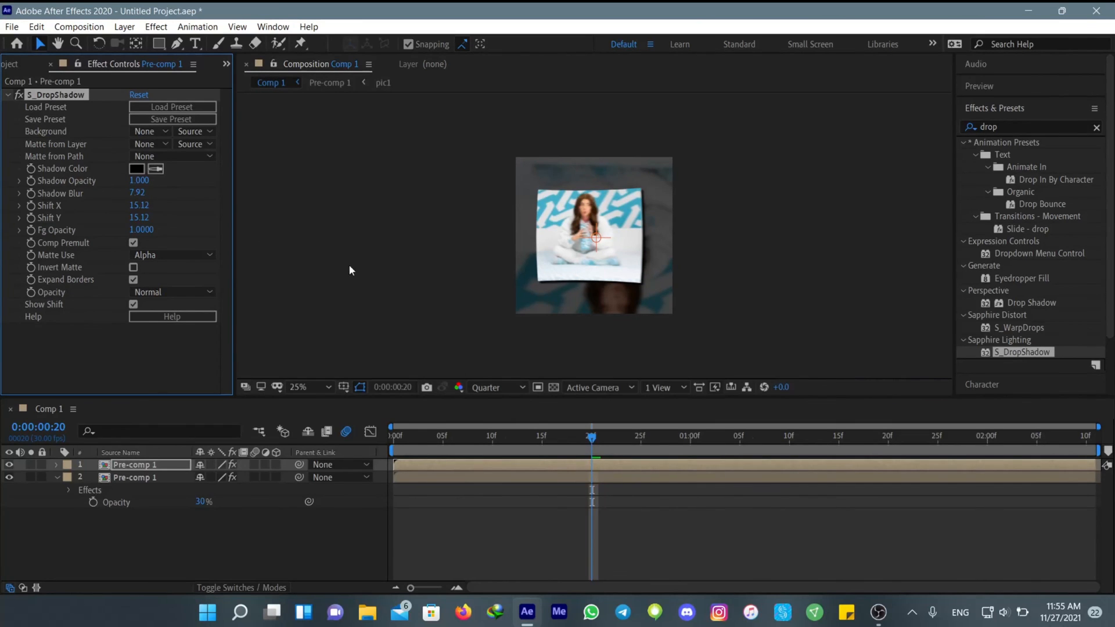
{"action": "left_click", "coordinate": [140, 181]}
{"action": "type", "text": "0.4"}
{"action": "key", "text": "Return"}
Apply uni.Long Shadow to the upper Pre-comp 1 layer and change its shadow color to black (000000)
{"action": "left_click", "coordinate": [1011, 127]}
{"action": "type", "text": "long"}
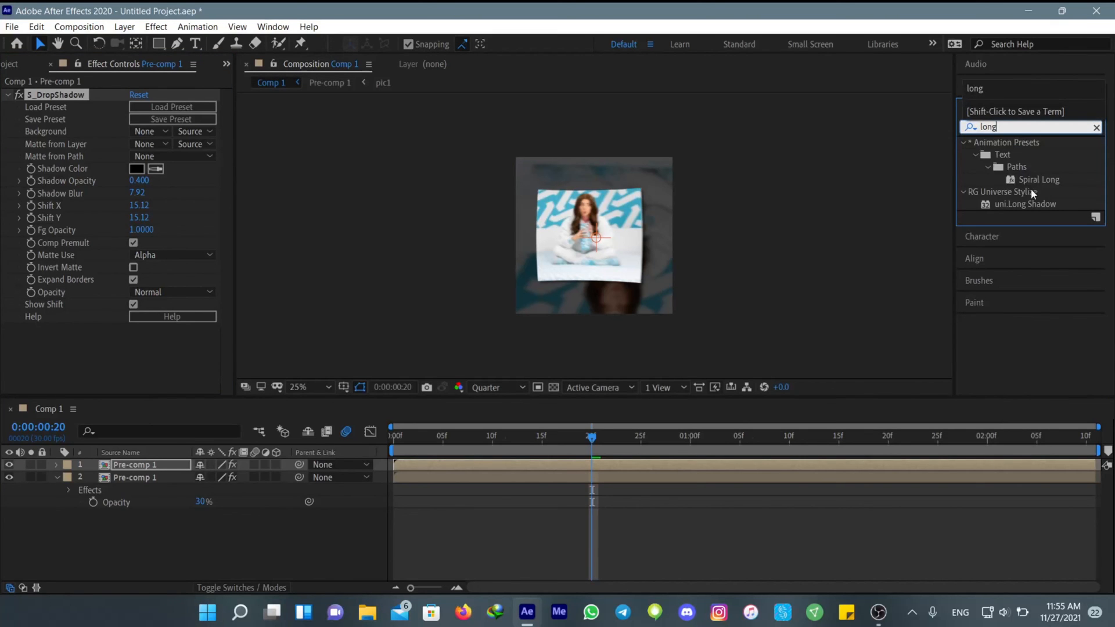
{"action": "left_click_drag", "start_coordinate": [1025, 203], "coordinate": [163, 349]}
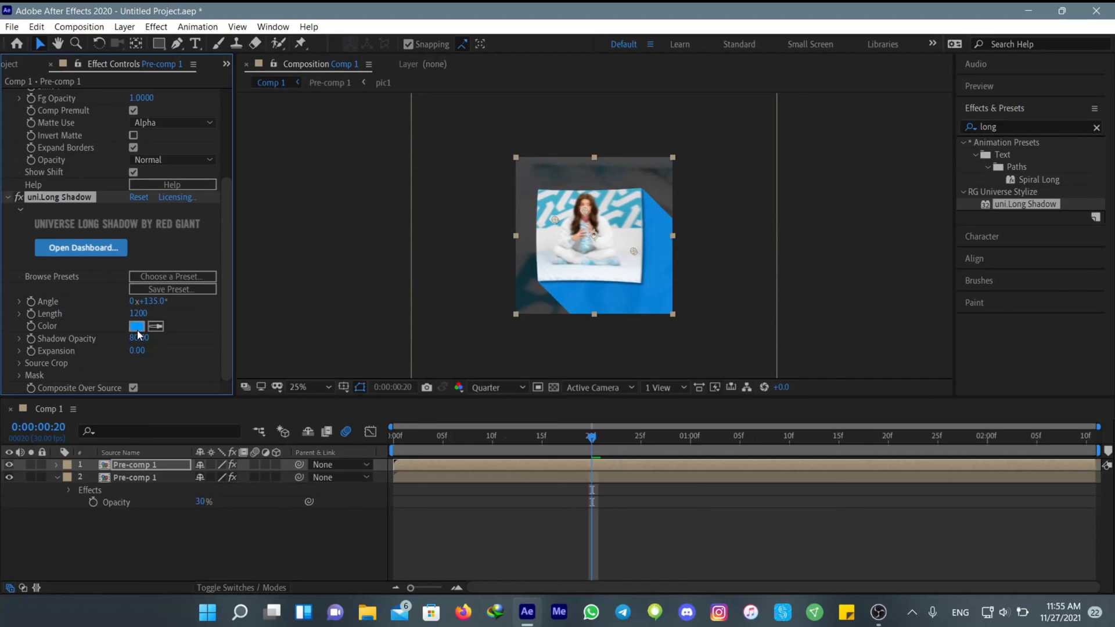
{"action": "left_click", "coordinate": [137, 327]}
{"action": "left_click_drag", "start_coordinate": [627, 450], "coordinate": [538, 617]}
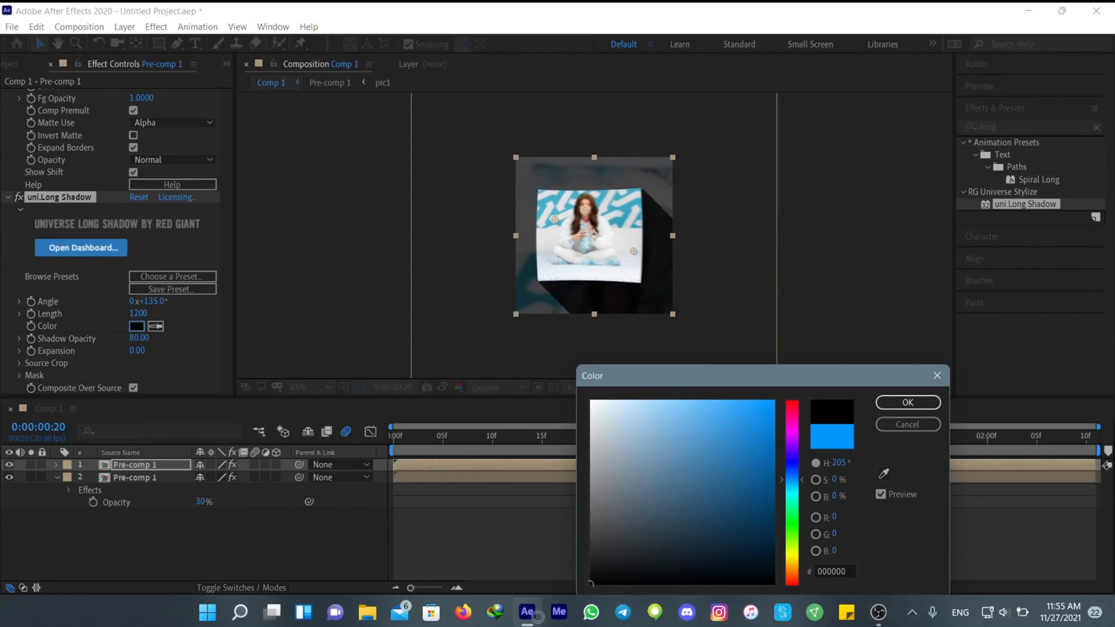
{"action": "left_click", "coordinate": [907, 403]}
Set the long shadow's Shadow Opacity to 29 and preview the animation from the start
{"action": "left_click", "coordinate": [140, 338]}
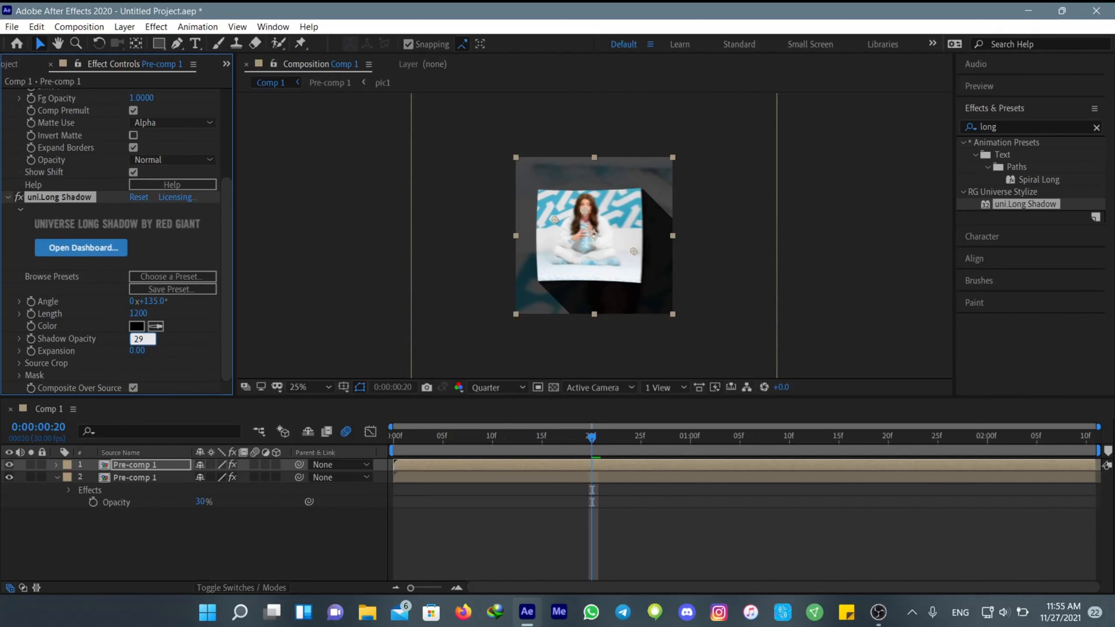
{"action": "key", "text": "Return"}
{"action": "left_click_drag", "start_coordinate": [592, 441], "coordinate": [511, 462]}
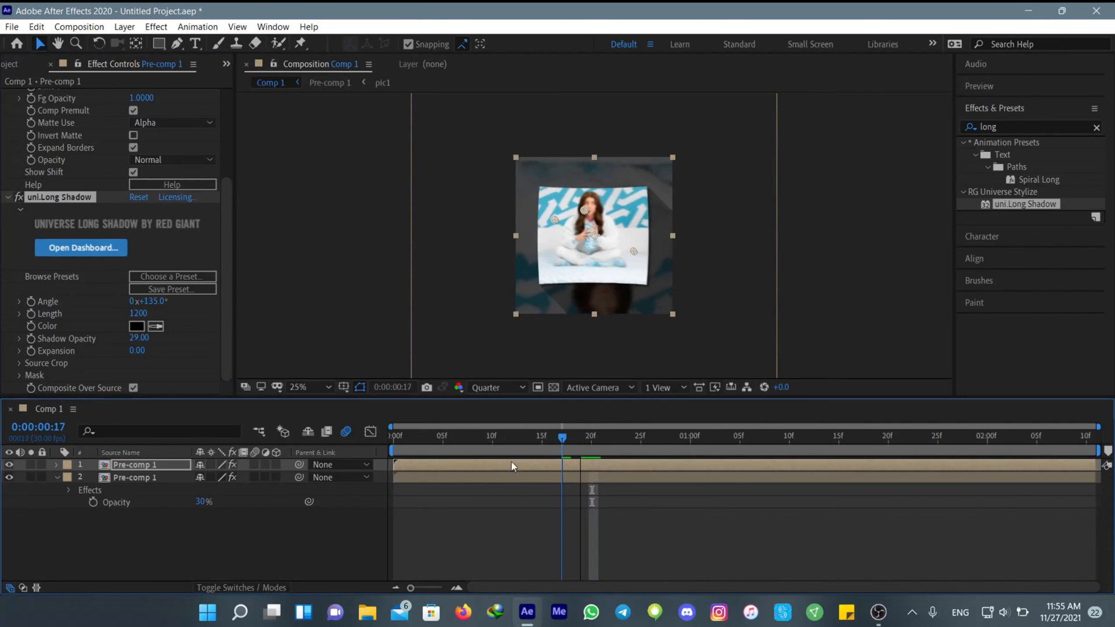
{"action": "key", "text": "space"}
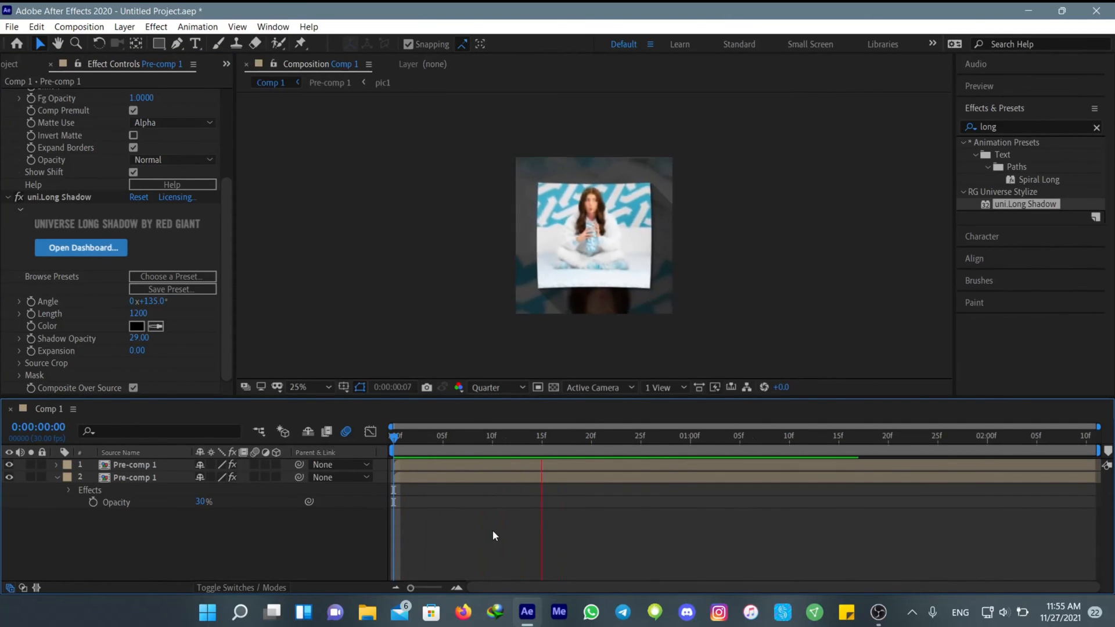